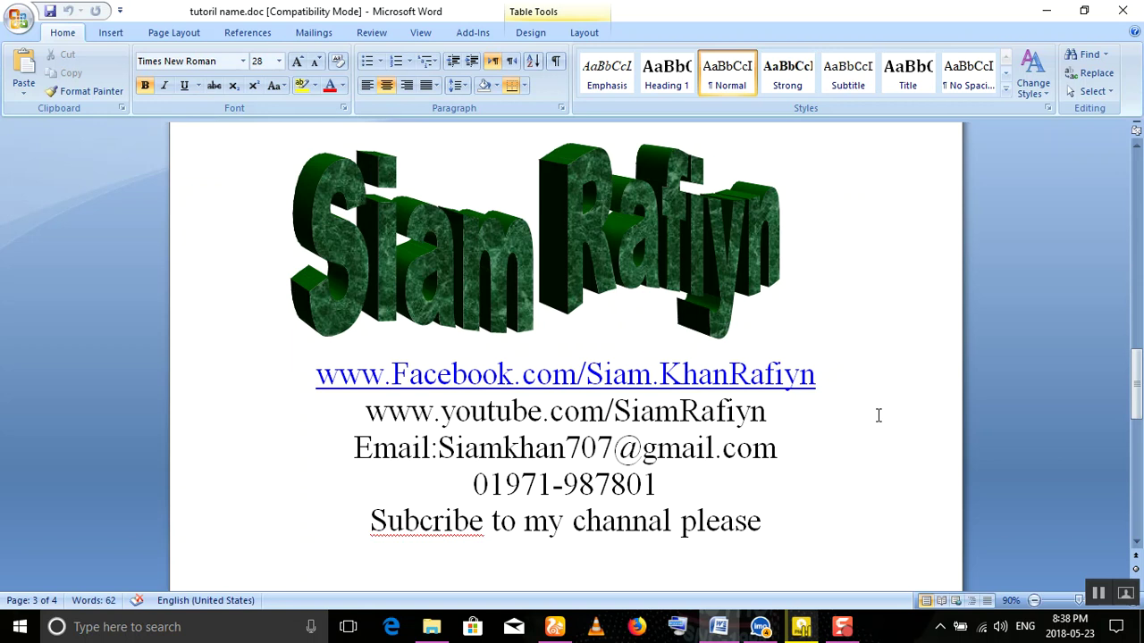
Step: Play the intro animation full screen, pause and minimize it, then scroll Word to the blank page
click(801, 626)
double_click(993, 468)
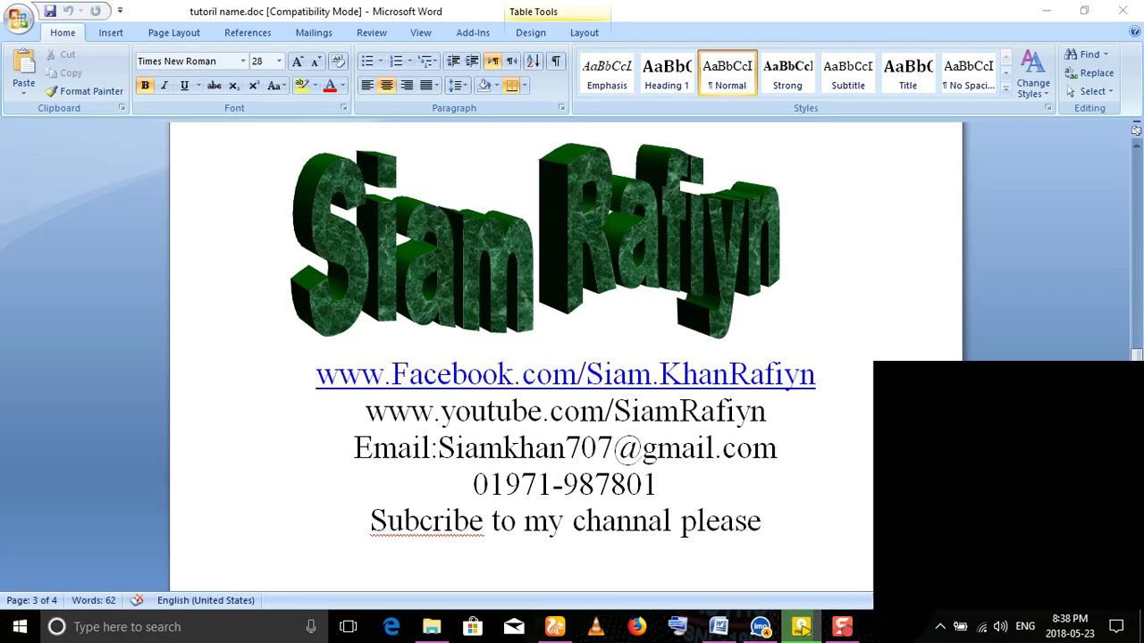
key(space)
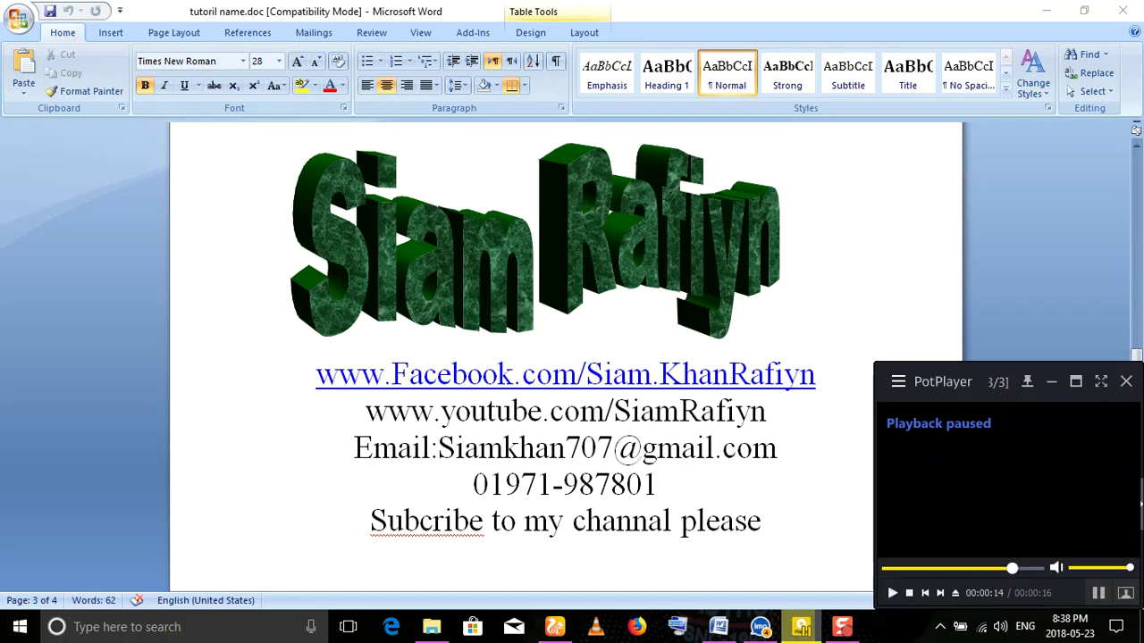
click(1052, 383)
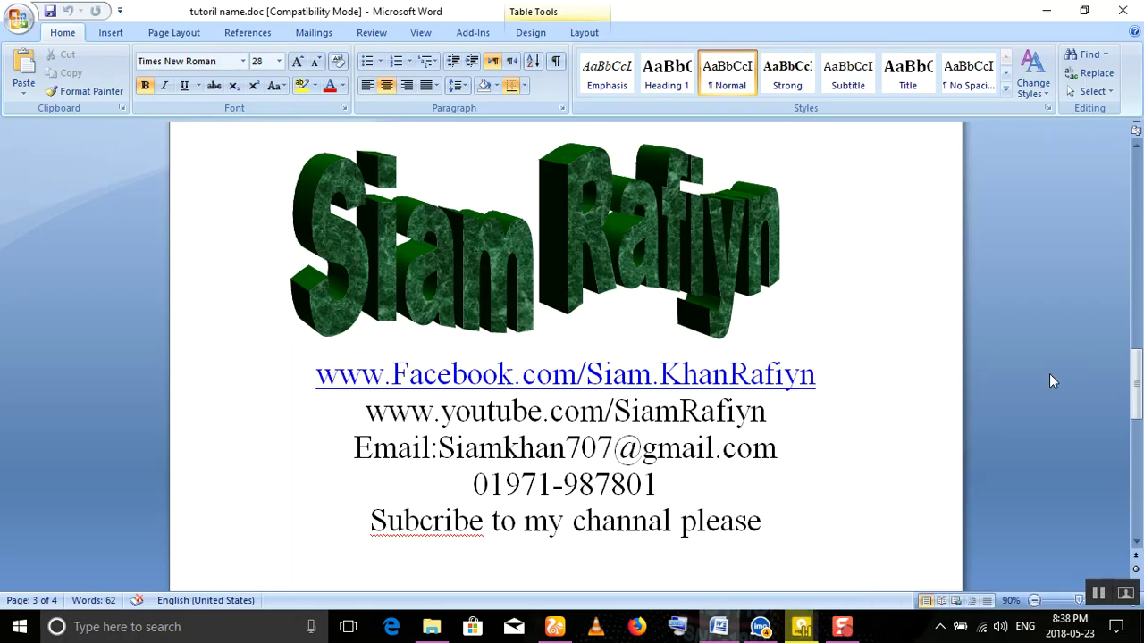
click(1047, 10)
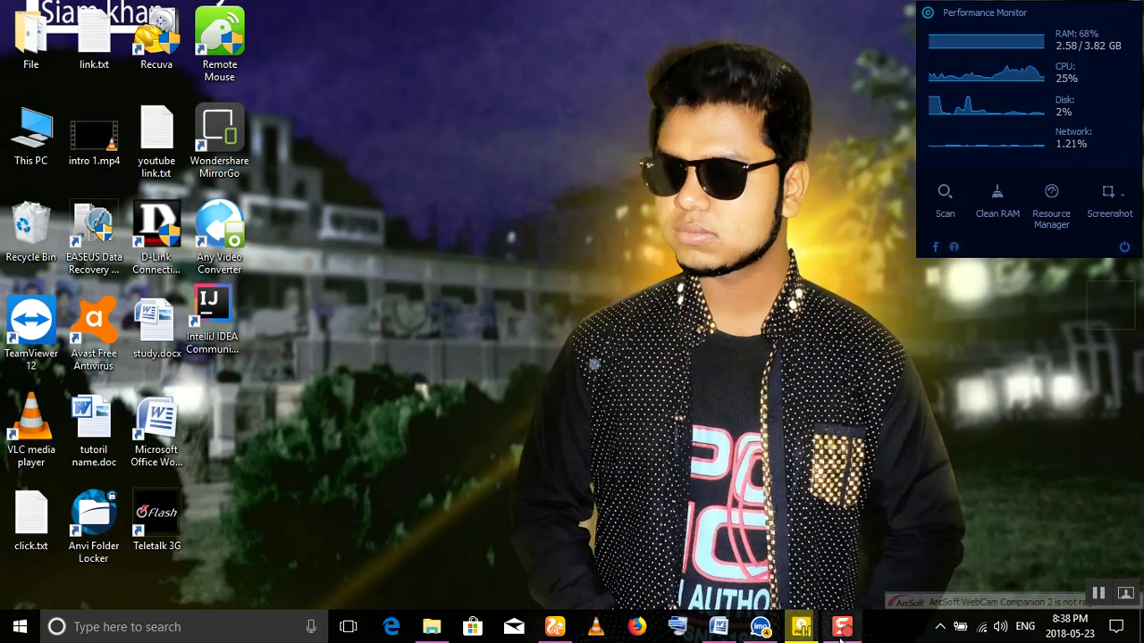
click(718, 626)
drag(1137, 393, 1136, 483)
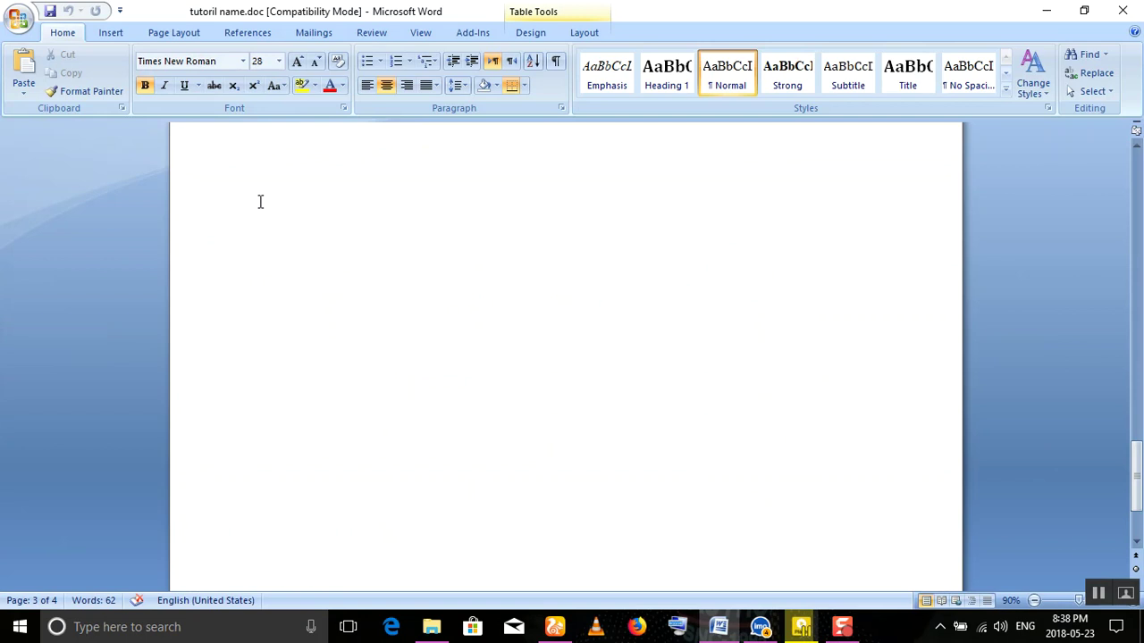
click(164, 33)
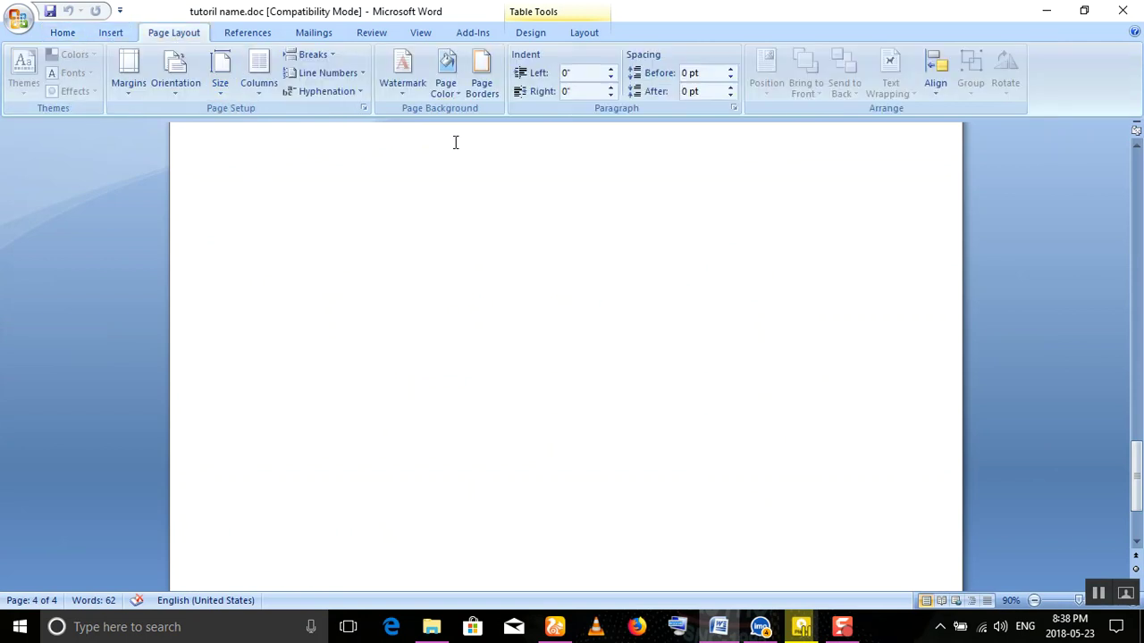
click(364, 108)
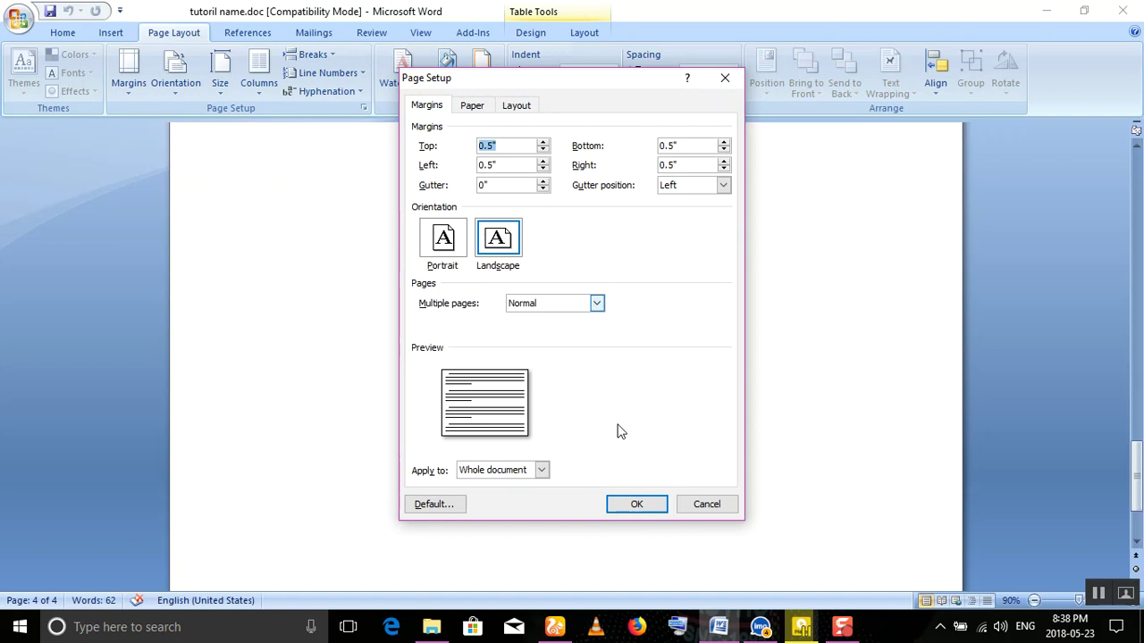
click(706, 504)
scroll(374, 278, up, 1)
scroll(383, 288, down, 1)
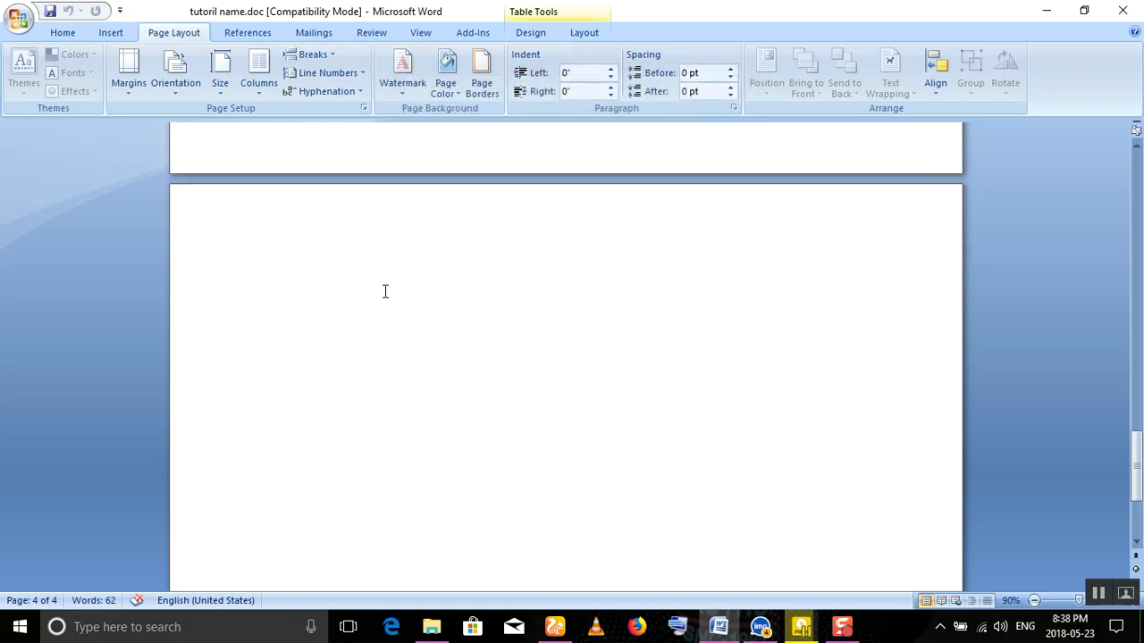
scroll(385, 291, up, 4)
scroll(386, 288, down, 3)
scroll(389, 293, down, 1)
click(368, 199)
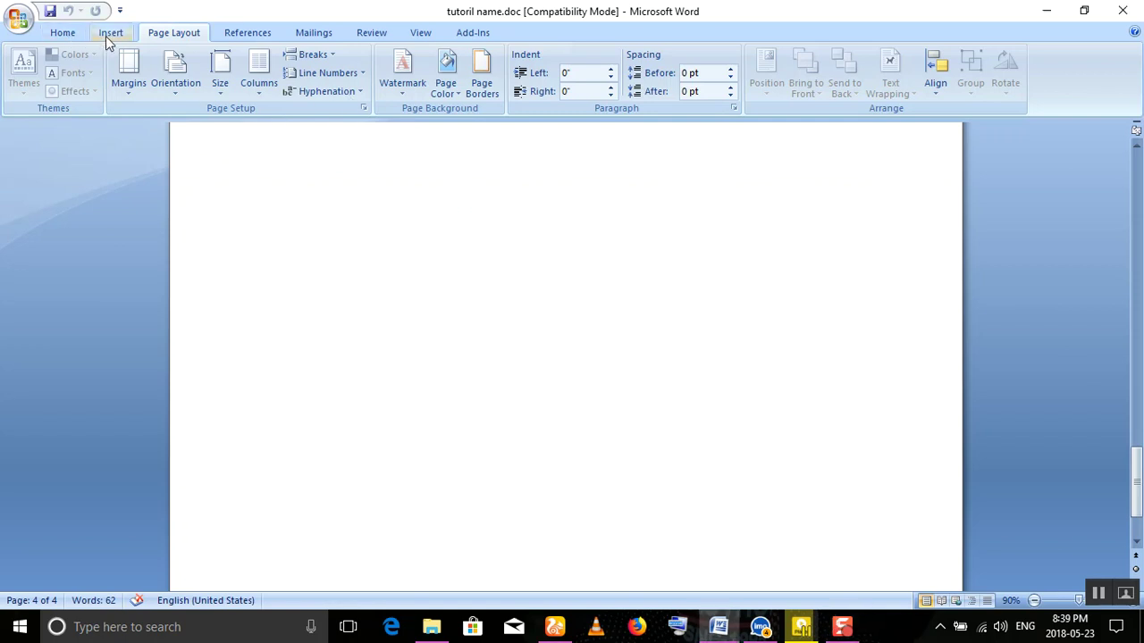
Step: Paste the title 'OMR Form Design in Microsoft word in Bangla' on page 4 in red at 34 pt
click(65, 36)
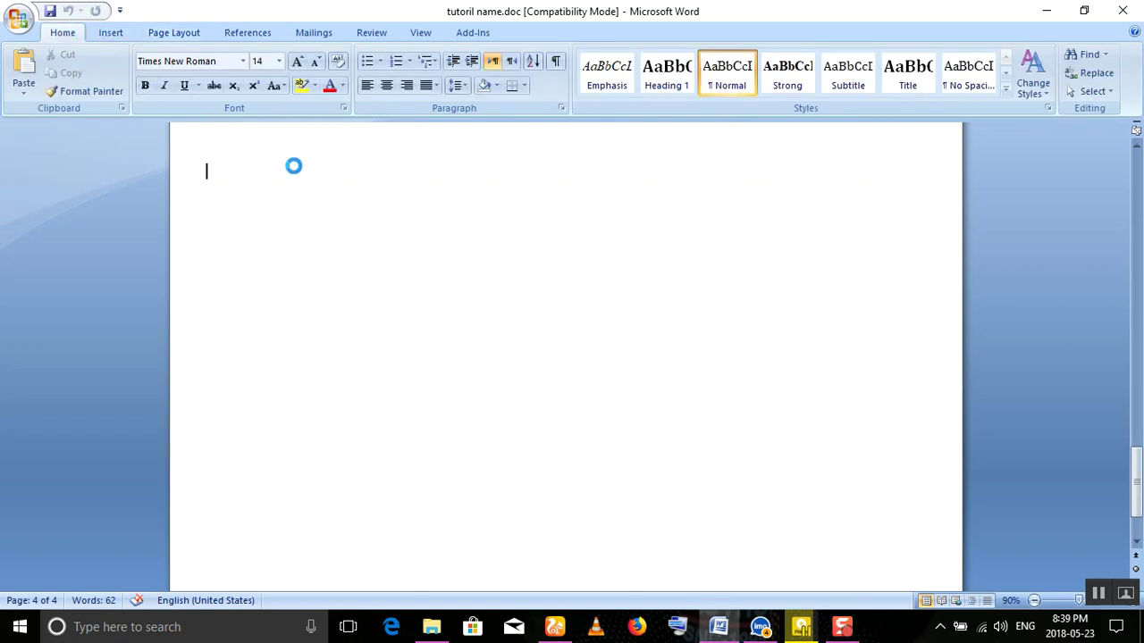
text(OMR Form Design in Microsoft word in Bangla)
drag(556, 174, 174, 184)
click(344, 90)
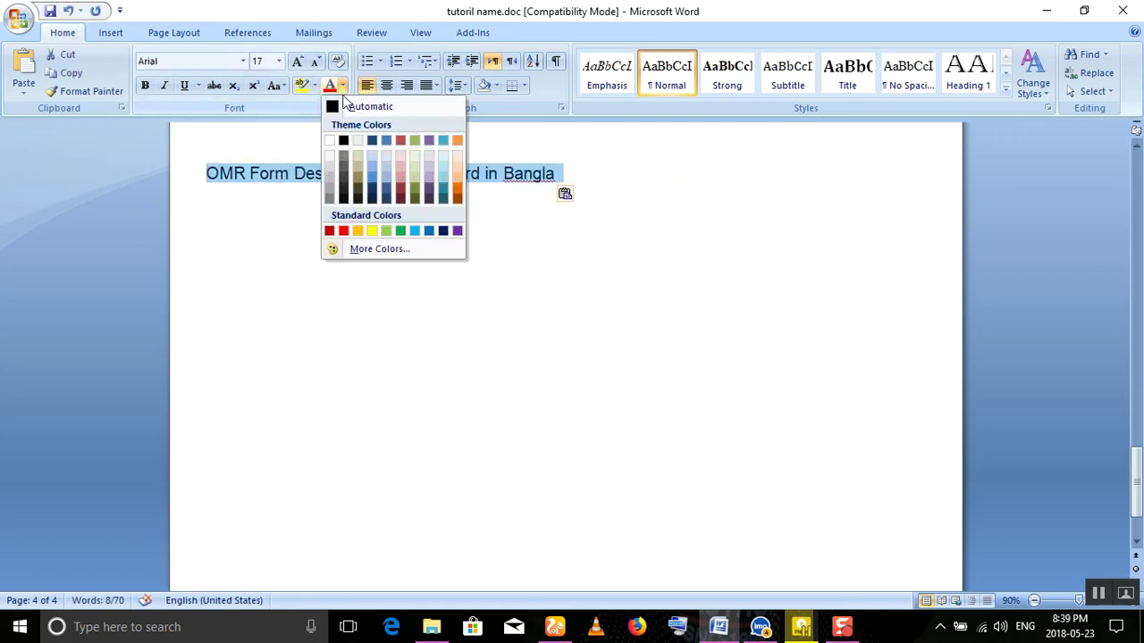
click(344, 230)
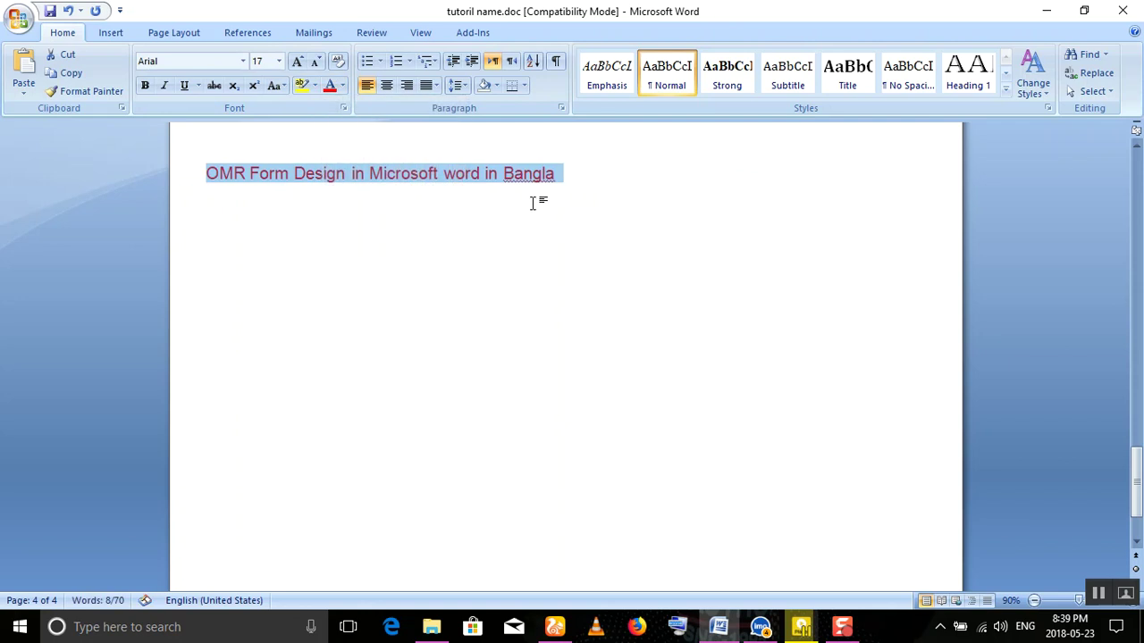
key(ctrl+bracketright)
key(ctrl+bracketright)
key(ctrl+bracketright)
key(ctrl+bracketright)
key(ctrl+bracketright)
key(ctrl+bracketright)
key(ctrl+bracketright)
key(ctrl+bracketright)
key(ctrl+bracketright)
key(ctrl+bracketright)
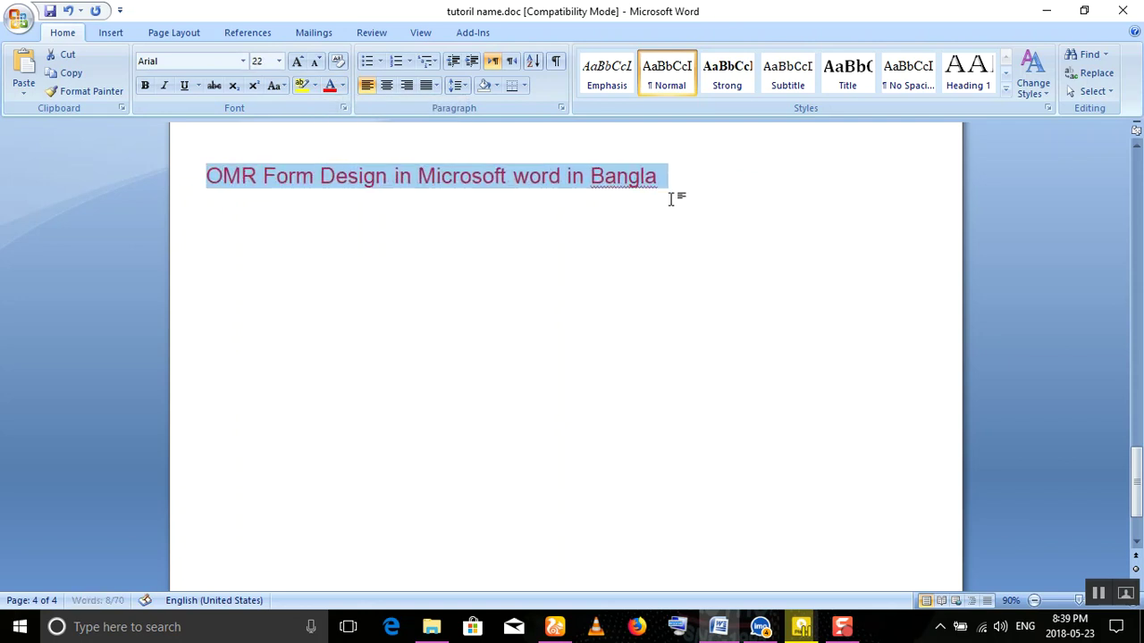
key(ctrl+bracketright)
key(ctrl+bracketright)
key(ctrl+bracketright)
key(ctrl+bracketright)
key(ctrl+bracketright)
key(ctrl+bracketright)
key(ctrl+bracketright)
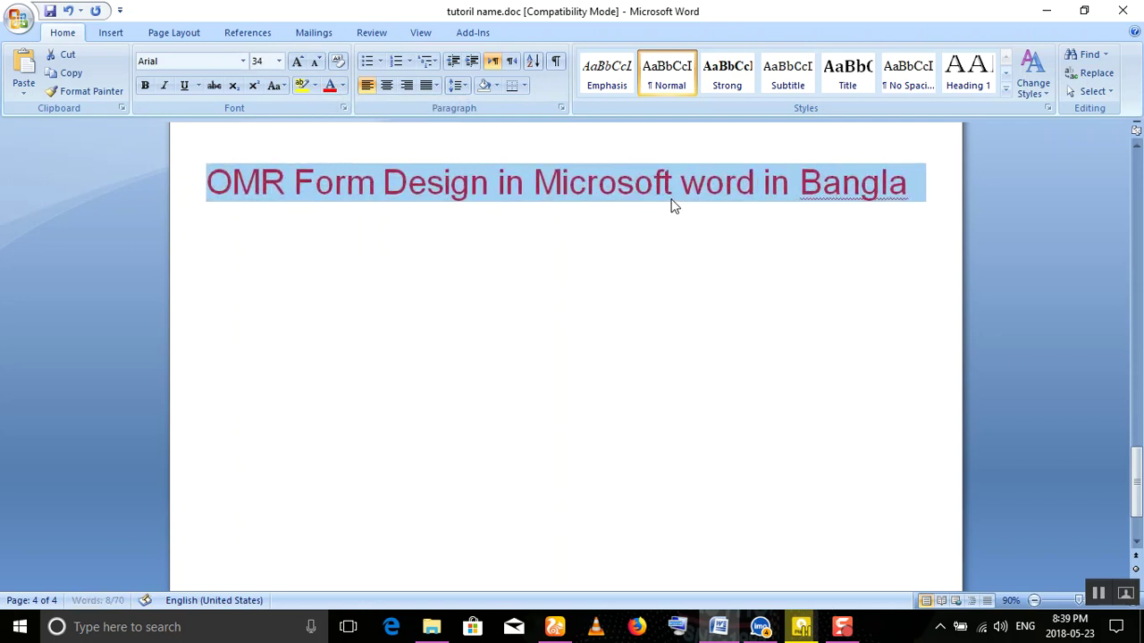
click(634, 277)
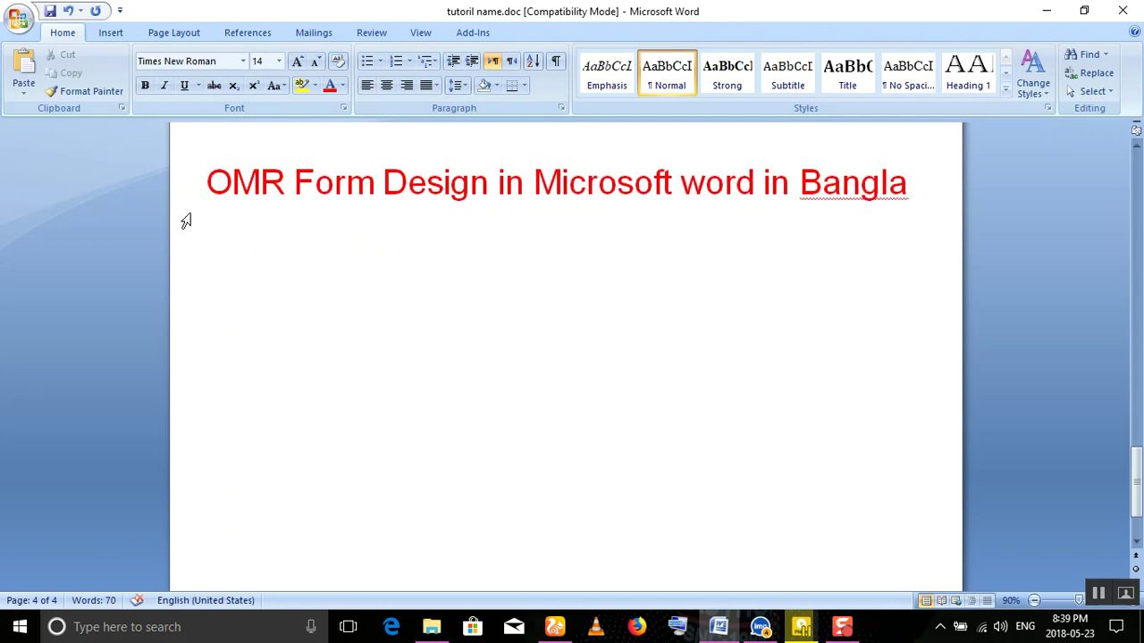
click(94, 41)
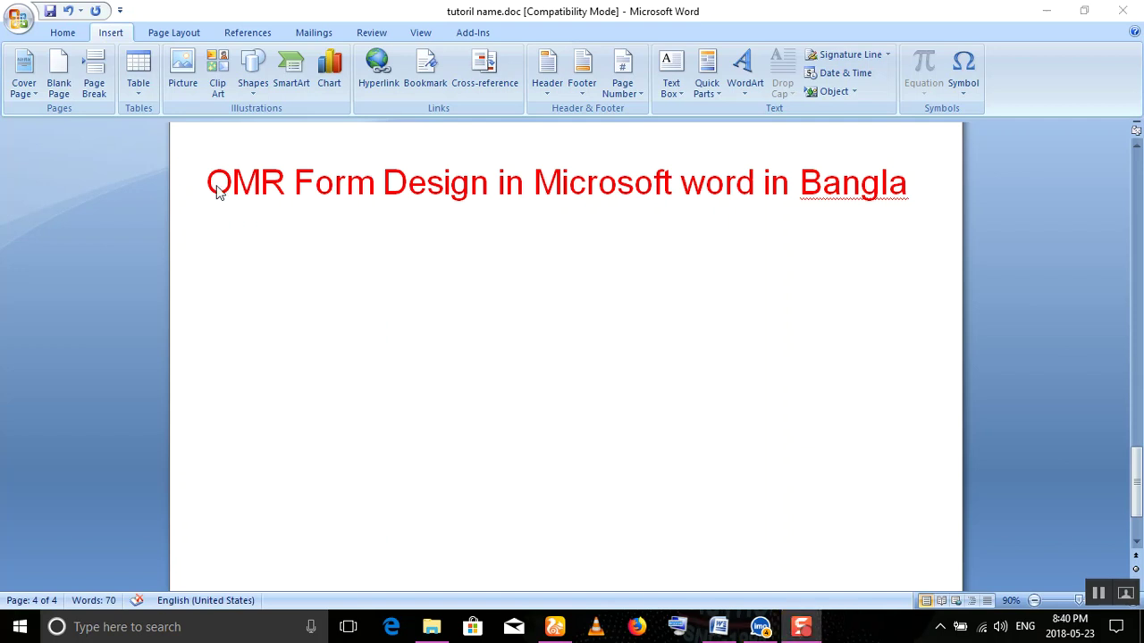
Step: Insert a 10-column by 10-row table under the title and stretch it down for taller rows
click(134, 89)
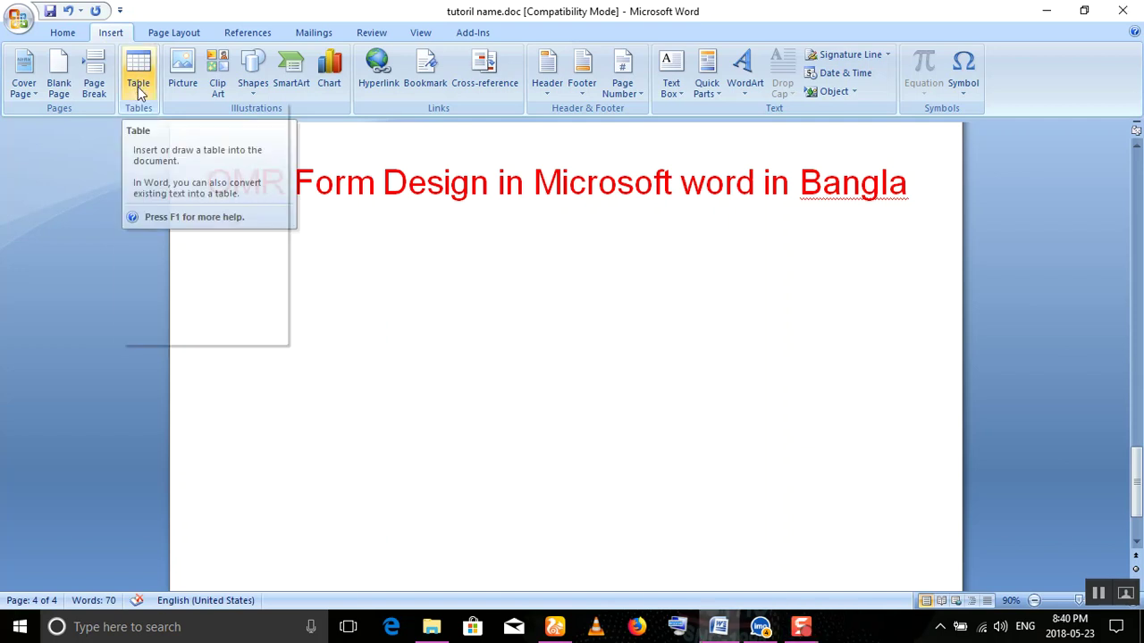
click(179, 260)
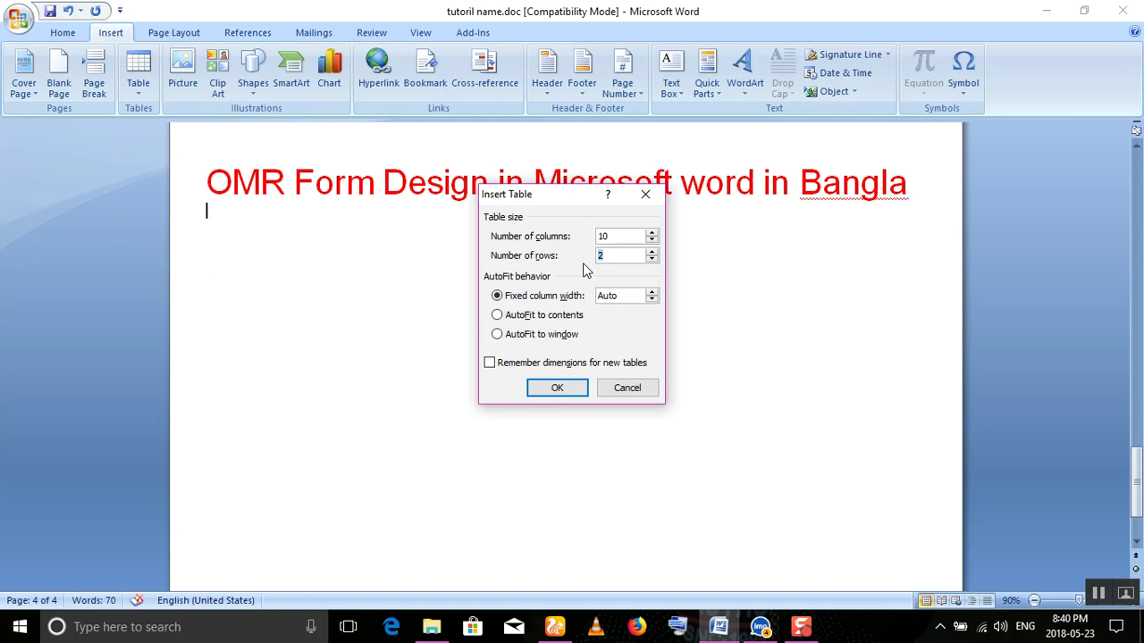
click(560, 390)
drag(937, 375, 937, 567)
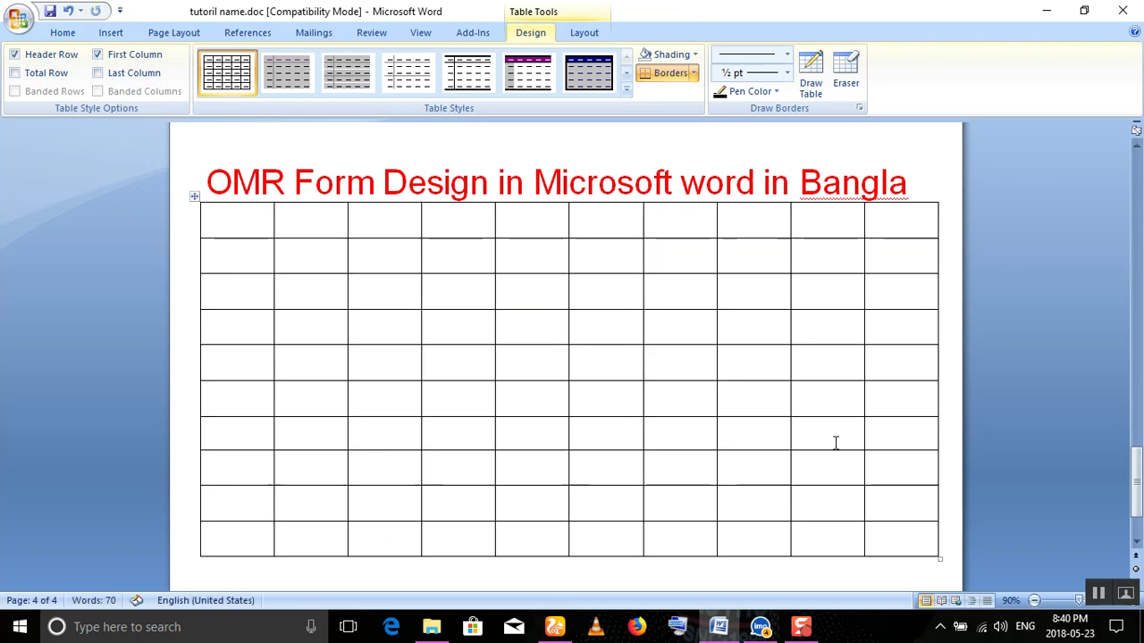
scroll(835, 441, down, 1)
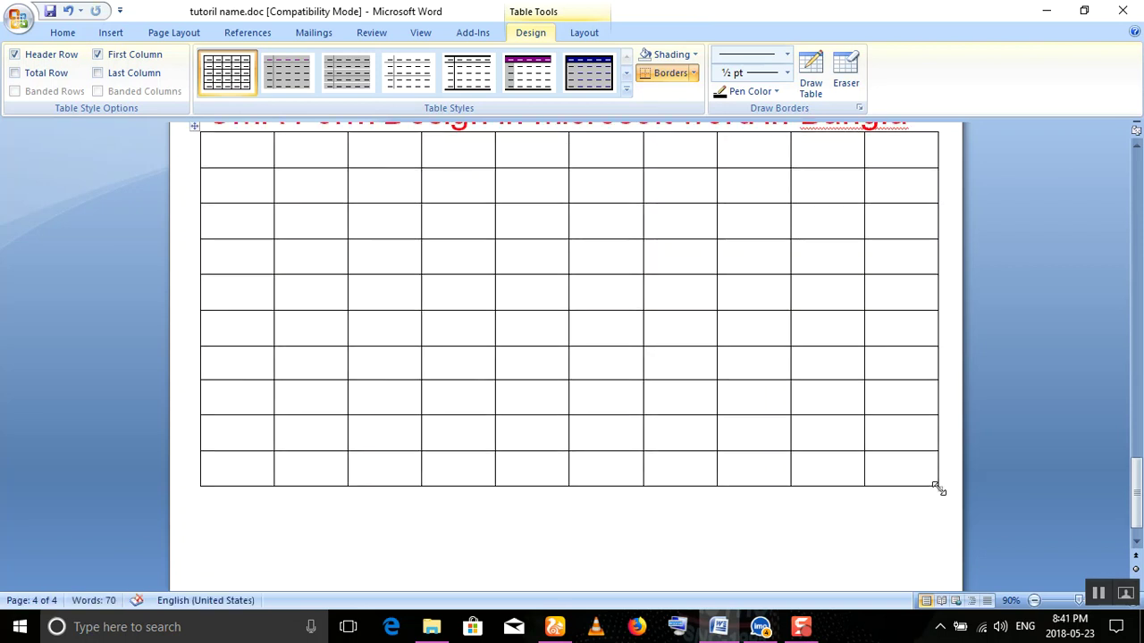
scroll(566, 429, up, 1)
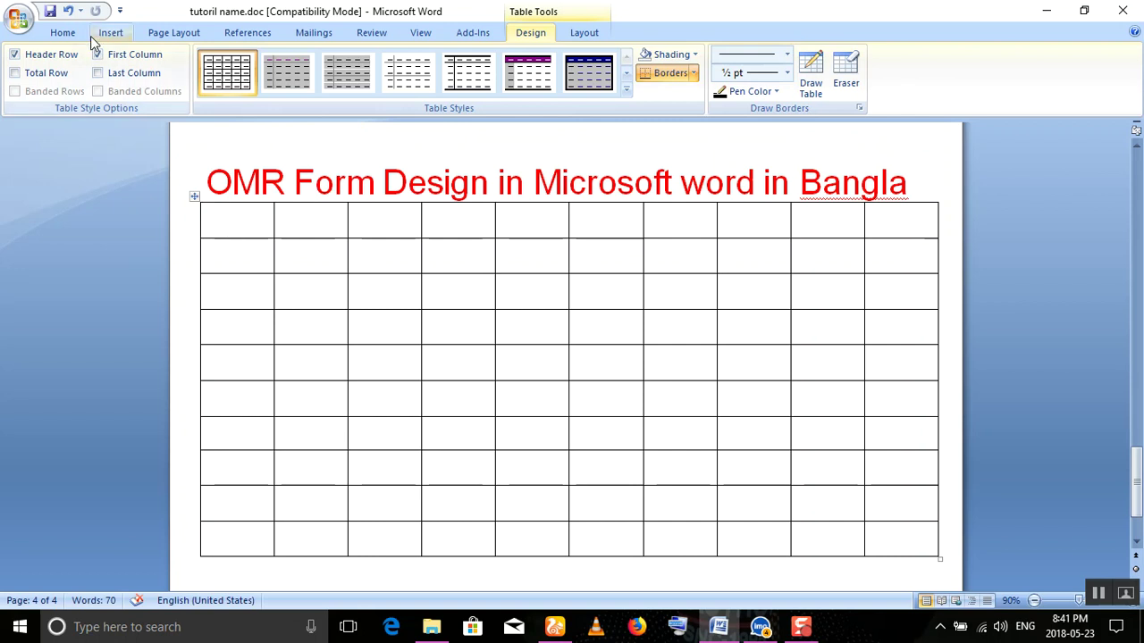
Step: Number the table's first column 1. through 10. and enlarge the numbers to 26 pt
click(63, 36)
drag(222, 230, 230, 537)
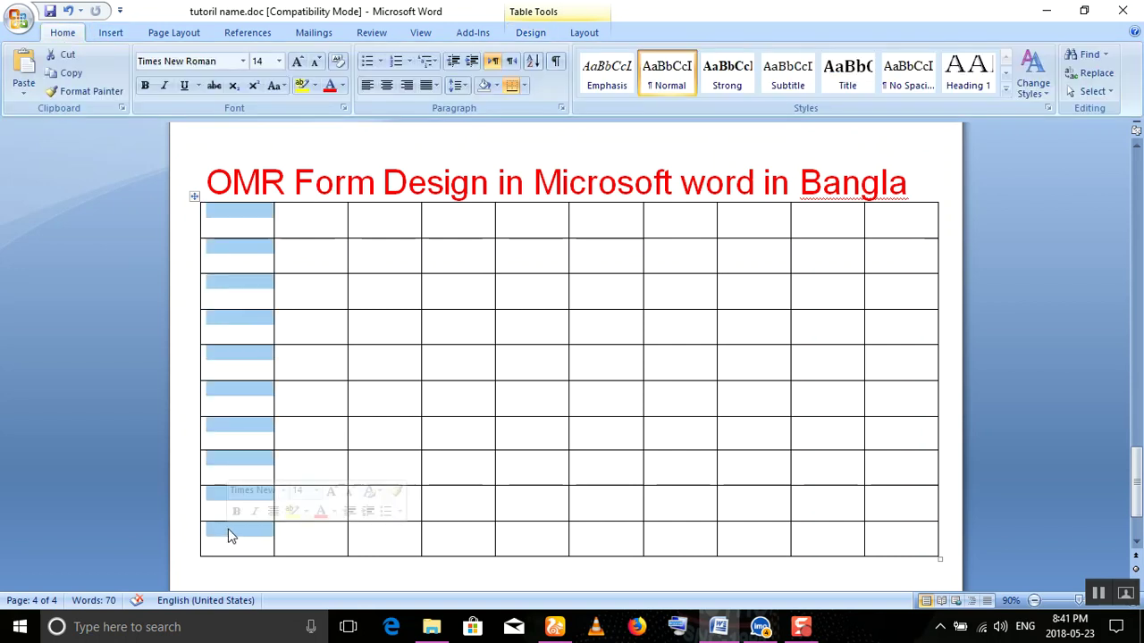
click(397, 61)
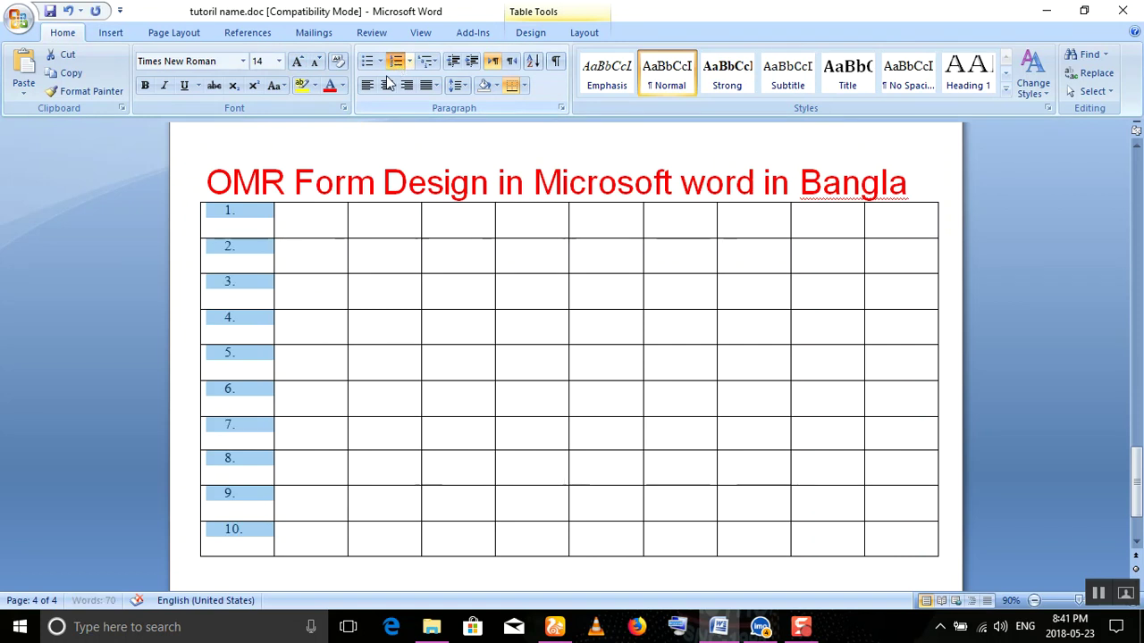
click(279, 60)
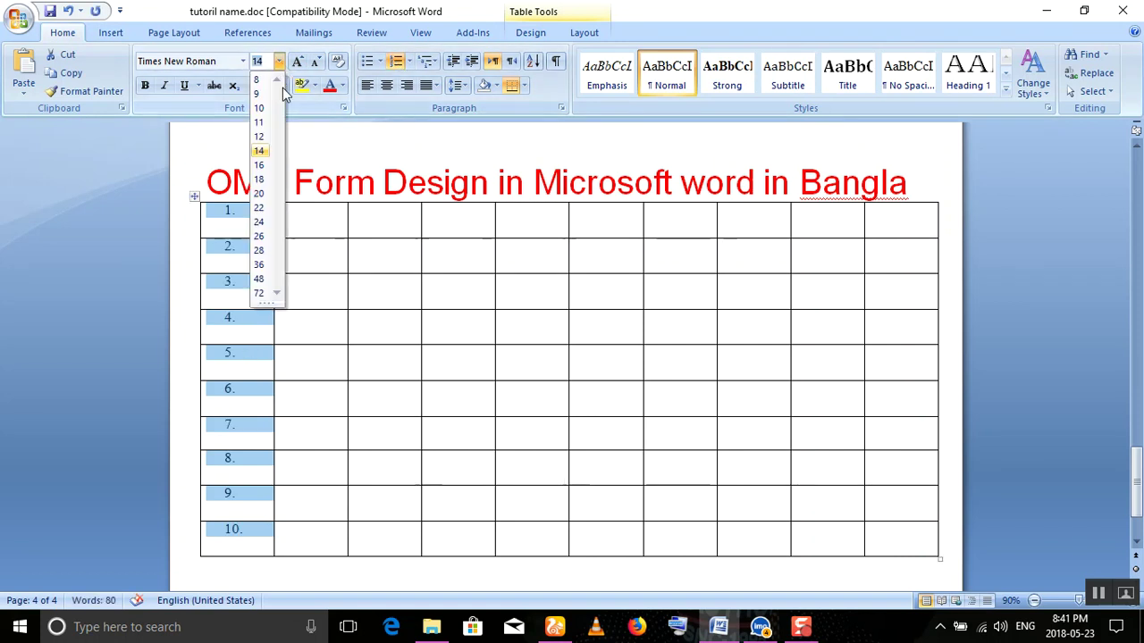
key(Escape)
click(308, 228)
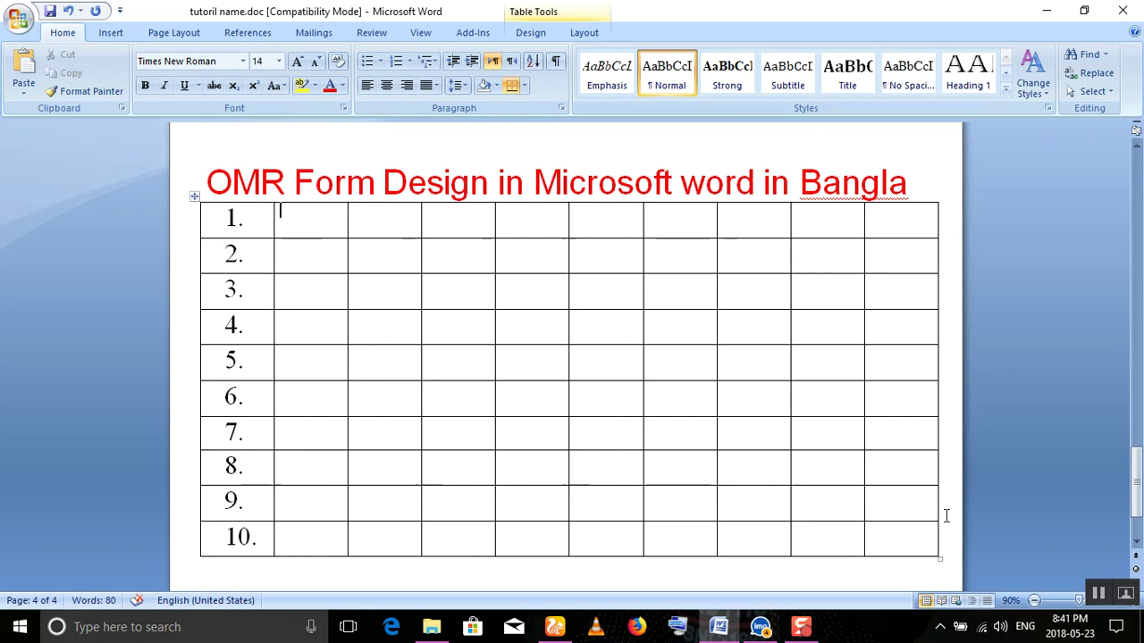
Step: Switch the Bangla keyboard tool to the Bijoy Classic layout
click(939, 626)
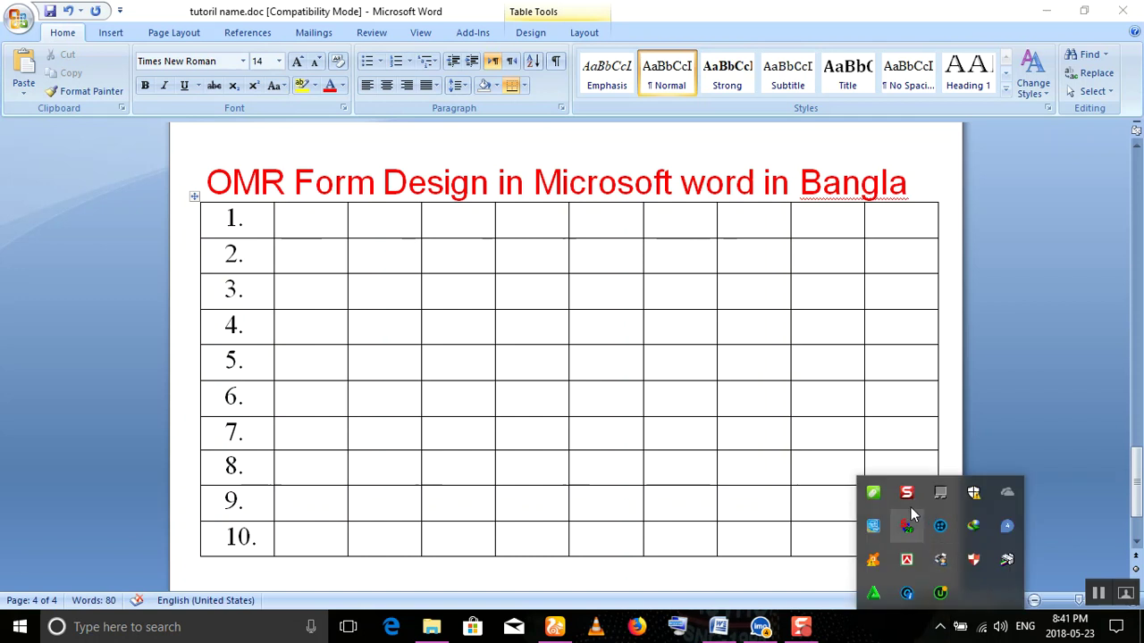
right_click(909, 561)
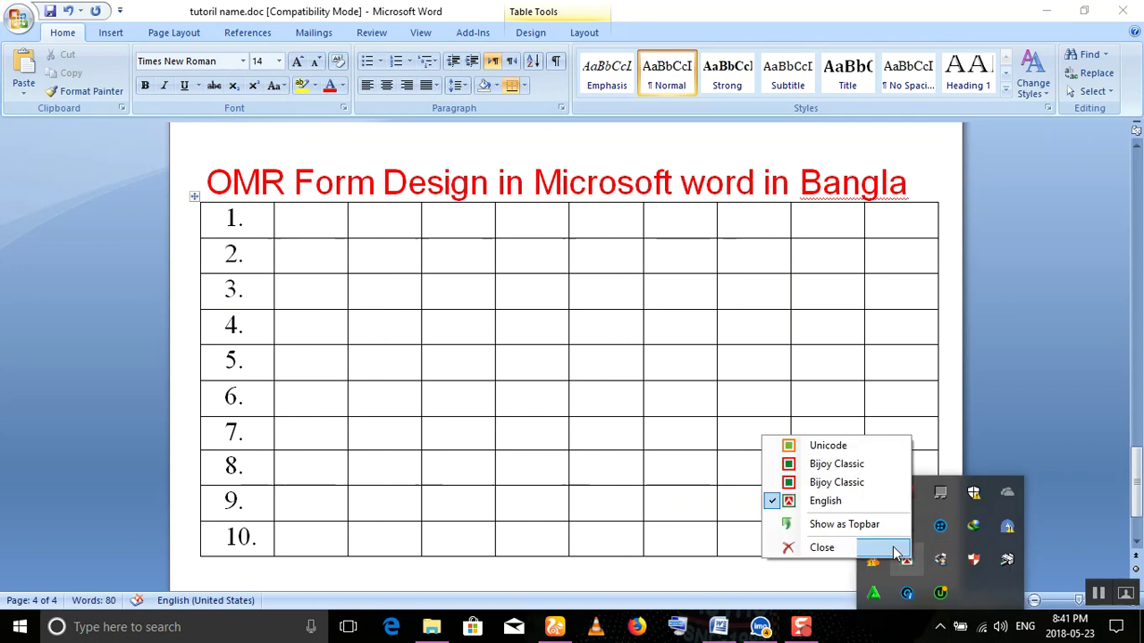
click(844, 488)
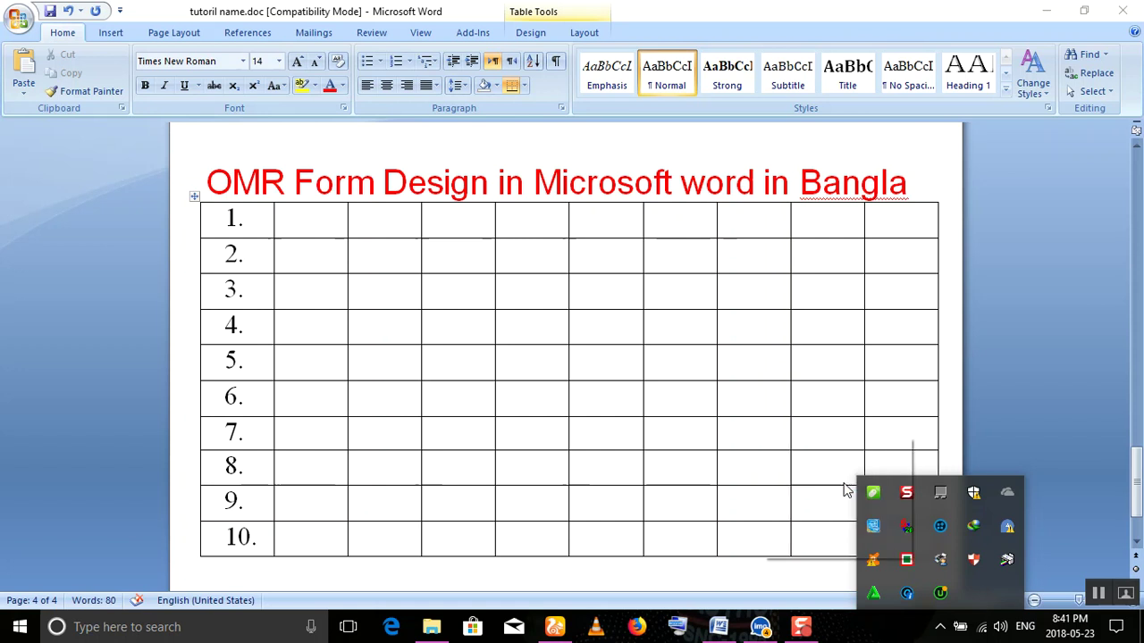
click(242, 62)
scroll(230, 98, up, 2)
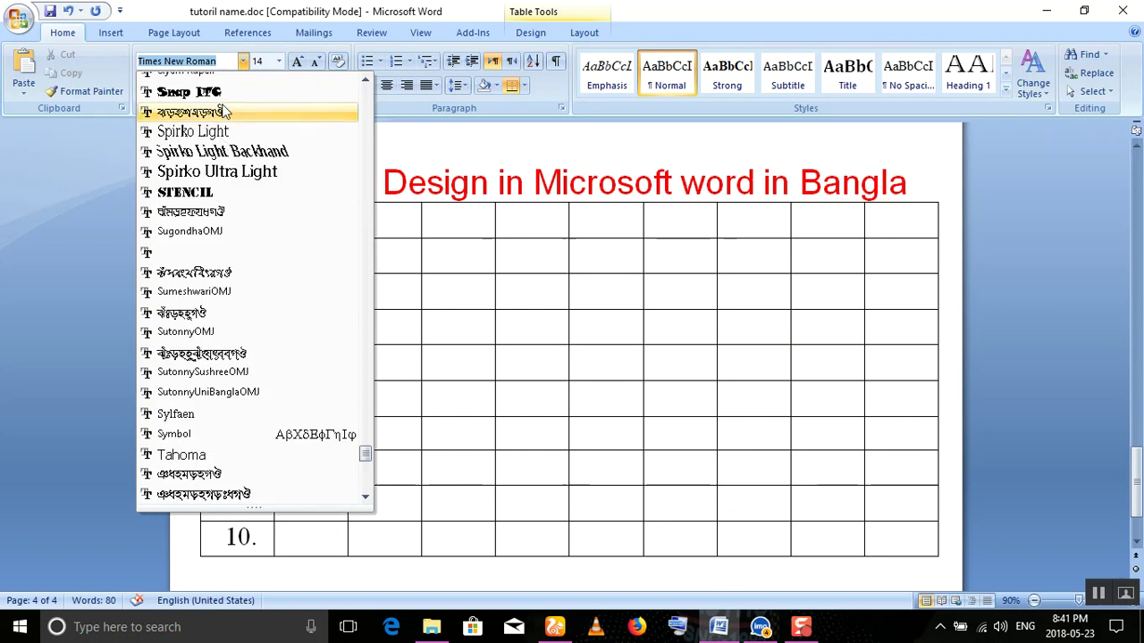
scroll(225, 110, up, 3)
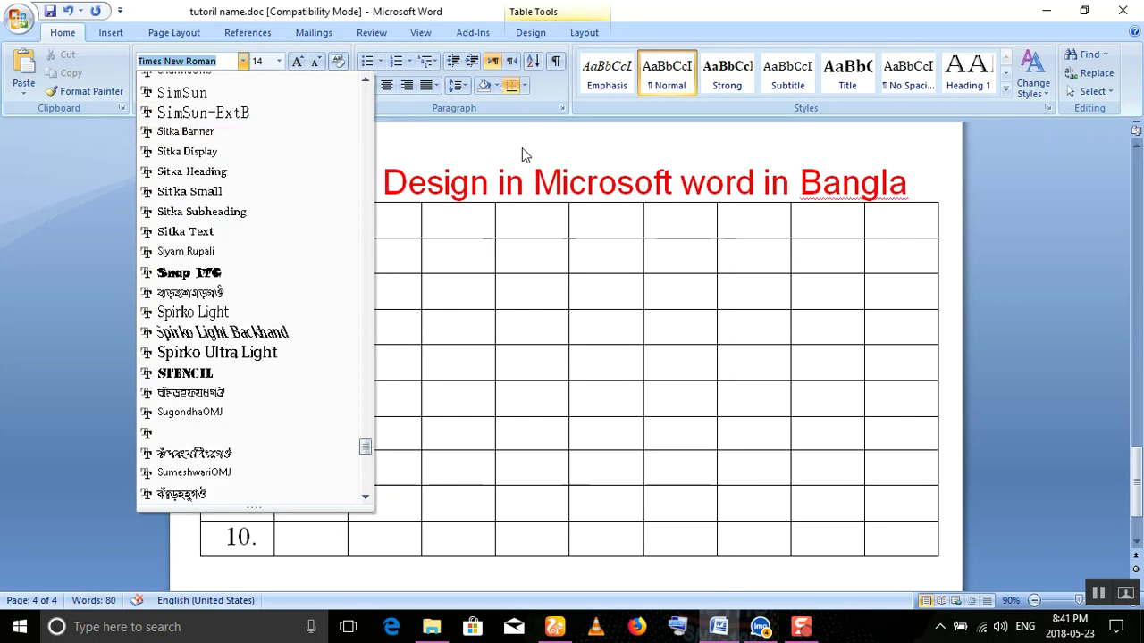
click(447, 303)
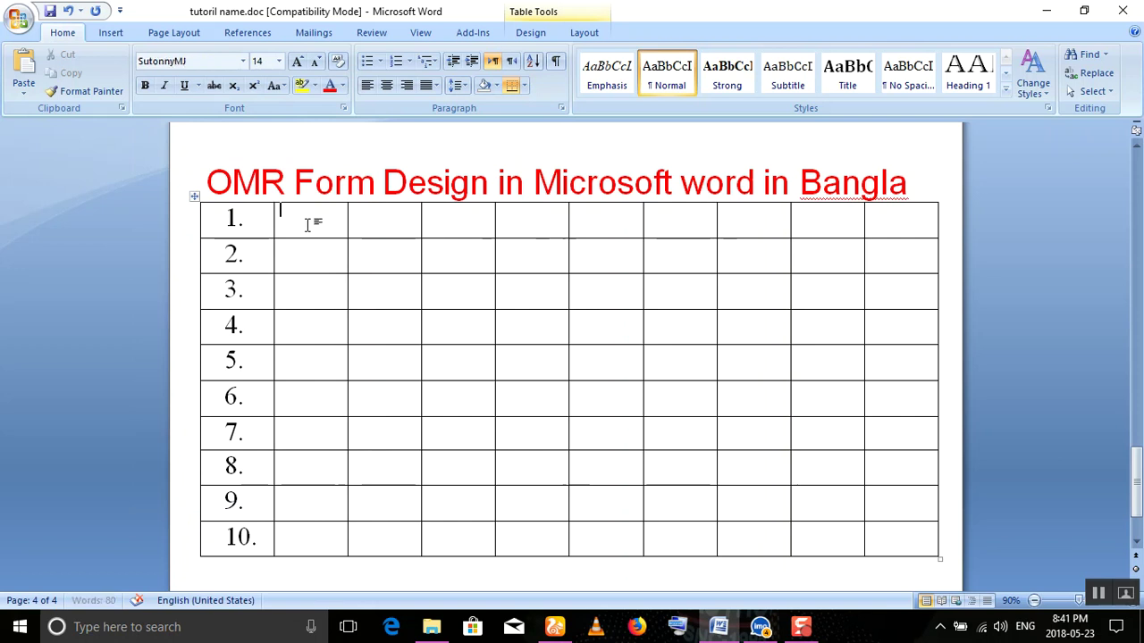
Step: Apply the Bangla font SutonnyMJ to the table's empty answer cells
drag(306, 223, 903, 546)
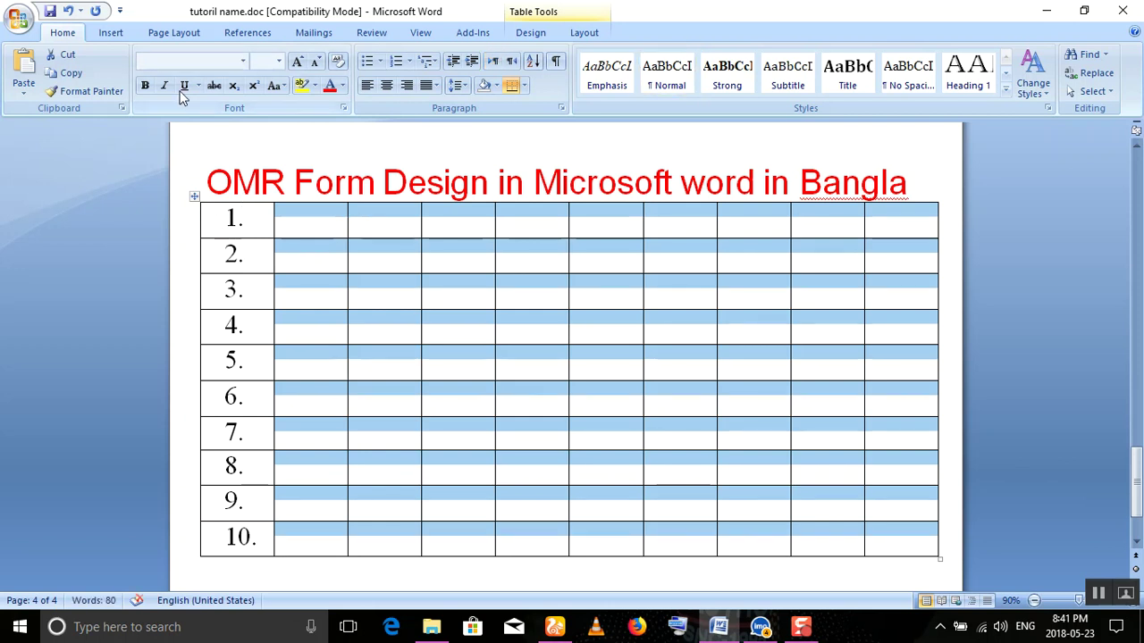
click(243, 61)
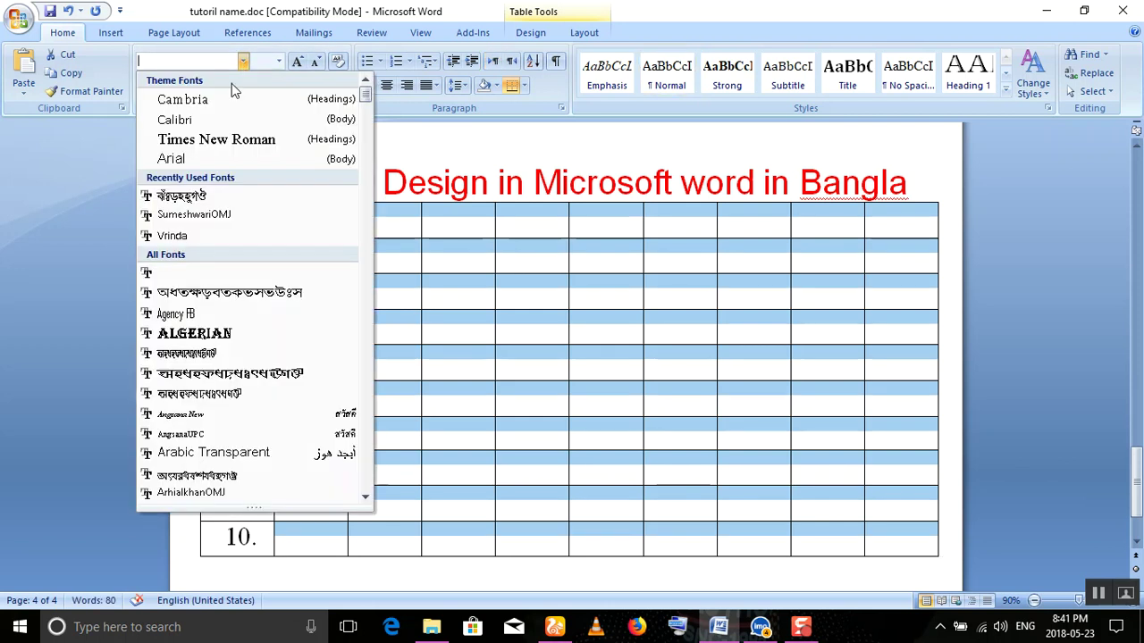
click(211, 200)
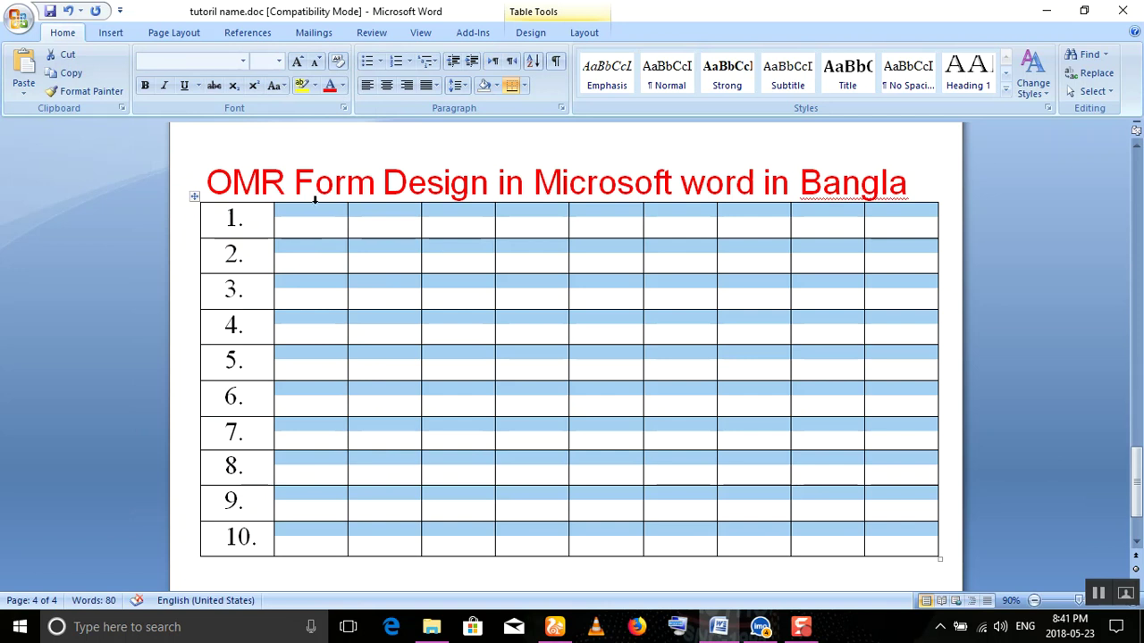
click(243, 61)
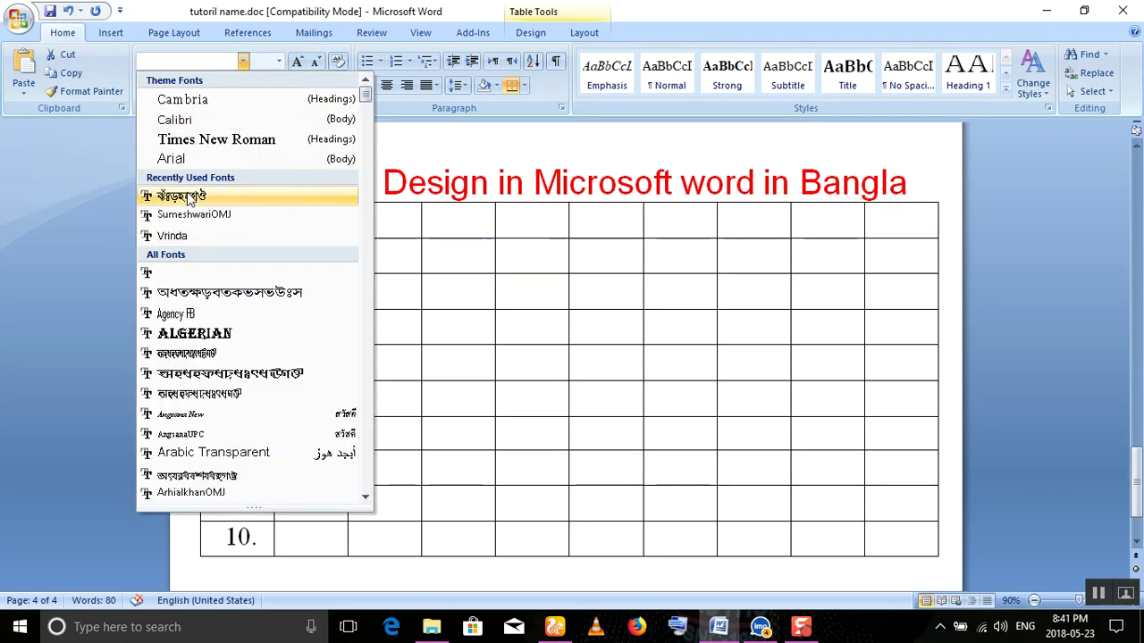
click(187, 198)
click(382, 220)
drag(570, 332, 570, 333)
click(352, 349)
click(226, 268)
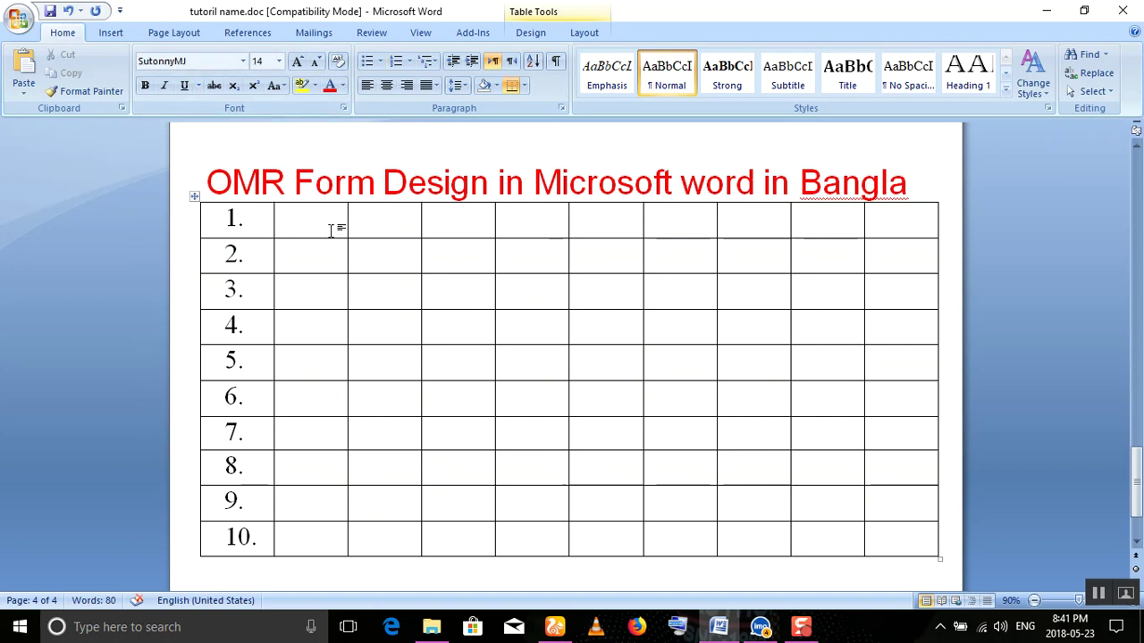
Step: Enter the options ক, খ, গ, ঘ in cells two to five of row 1
text(ক)
click(412, 216)
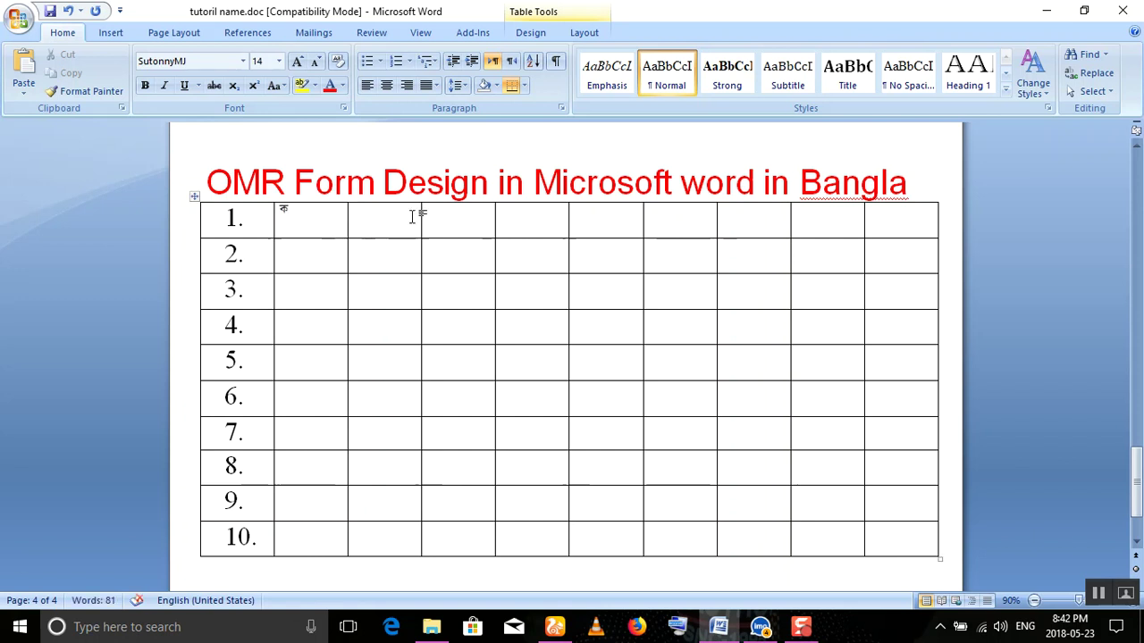
text(খ)
click(425, 215)
text(গ)
key(Tab)
text(ঘ)
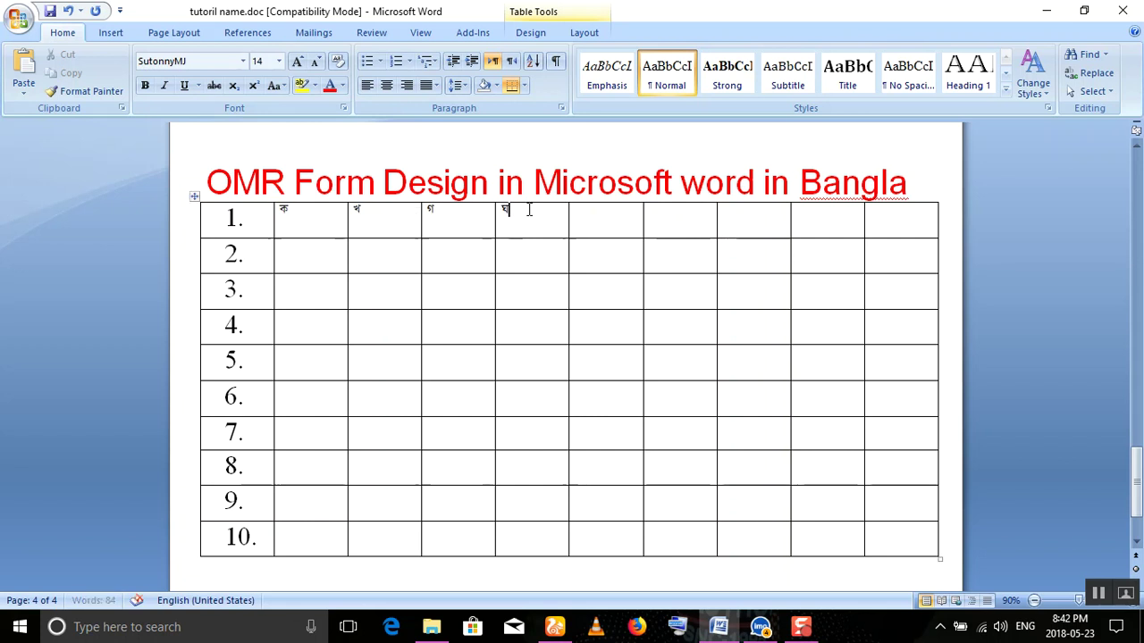
Step: Centre the row 1 option letters in their cells and enlarge them to size 20
drag(549, 217, 324, 213)
right_click(527, 222)
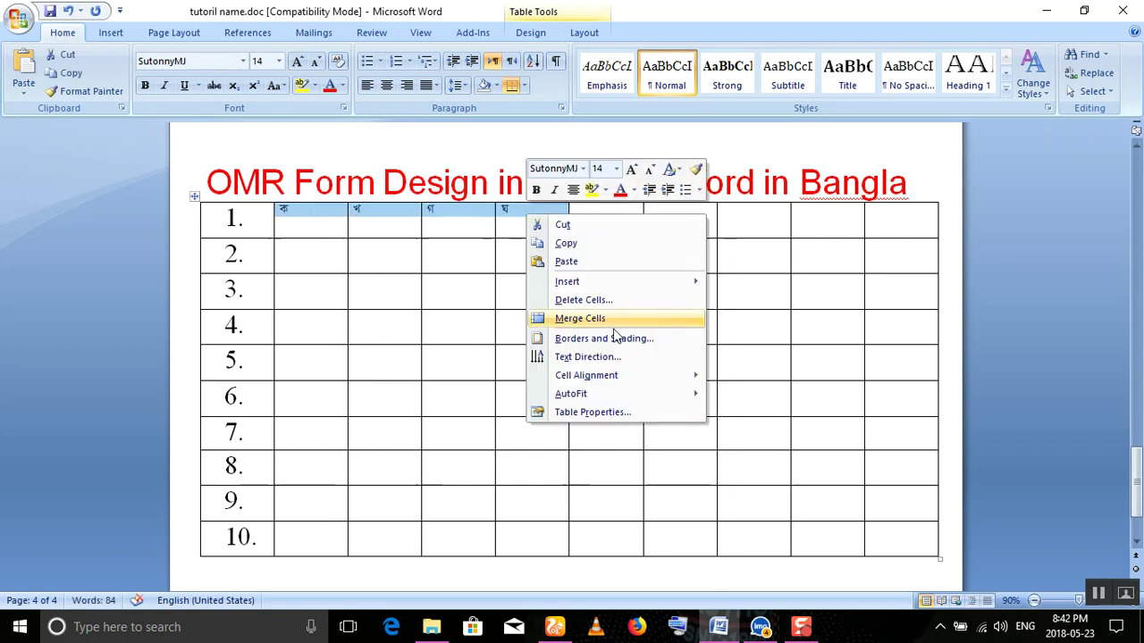
mouse_move(703, 387)
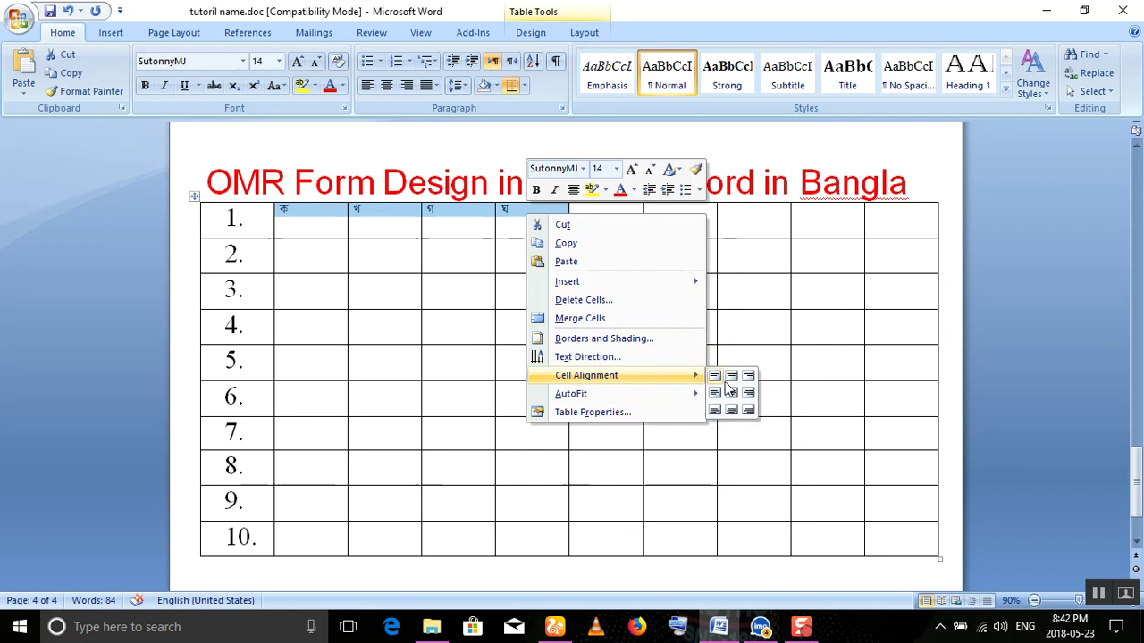
click(731, 394)
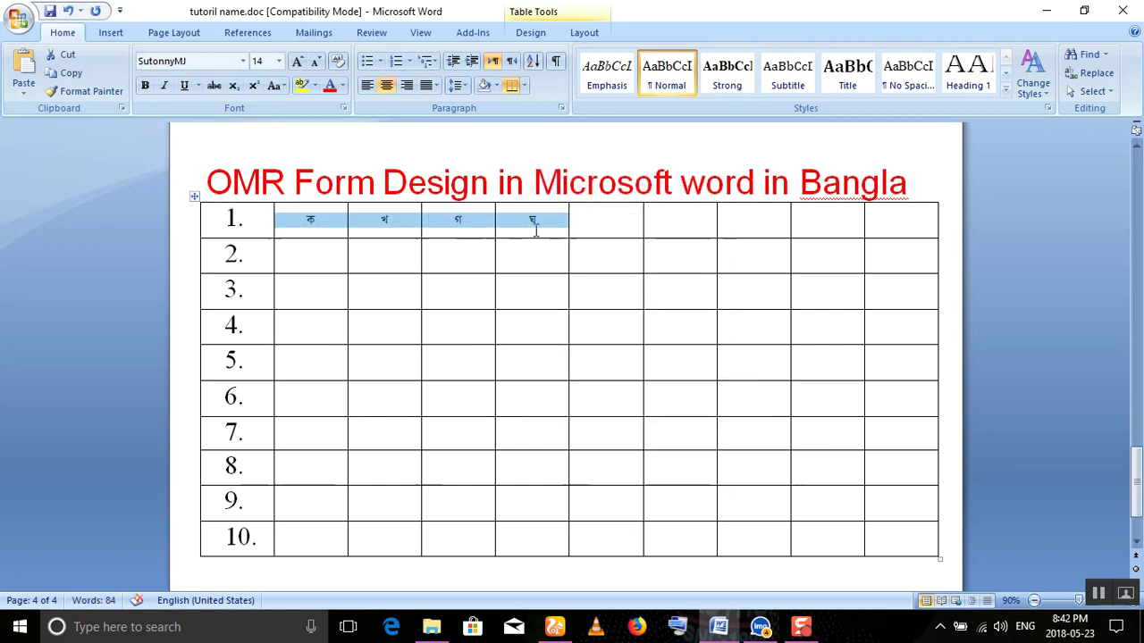
key(ctrl+shift+period)
key(ctrl+shift+period)
key(ctrl+shift+period)
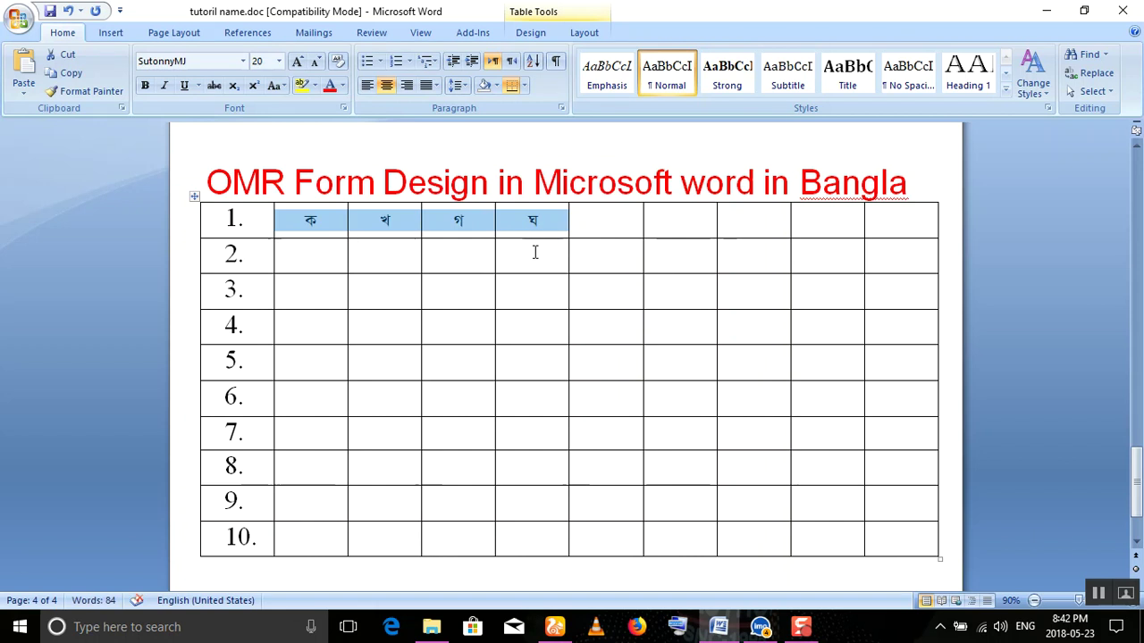
click(534, 253)
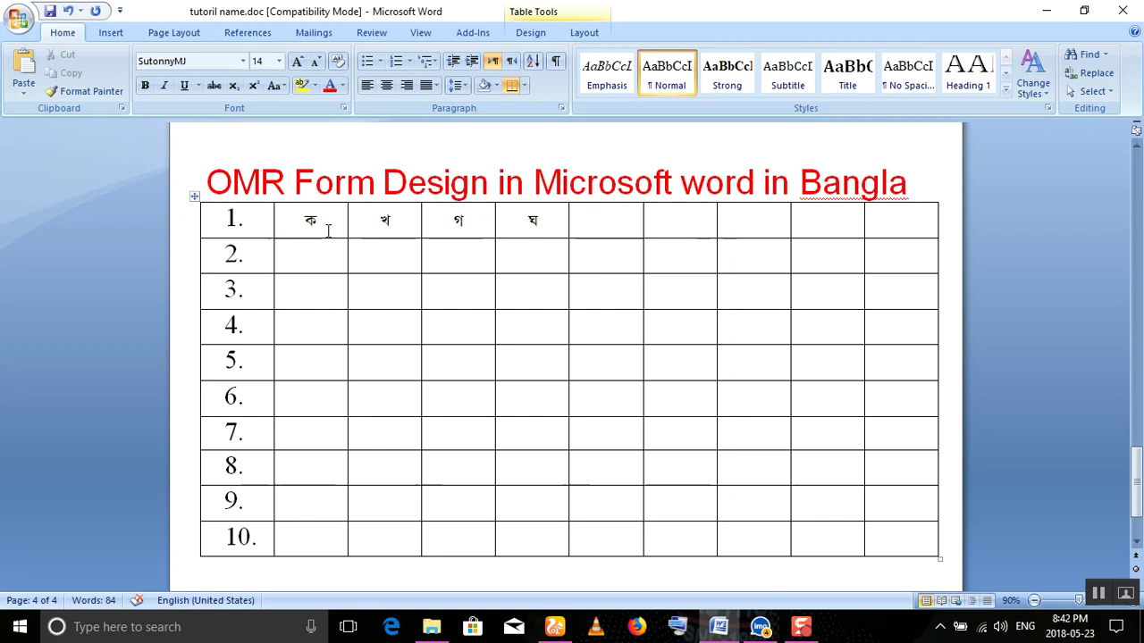
click(123, 34)
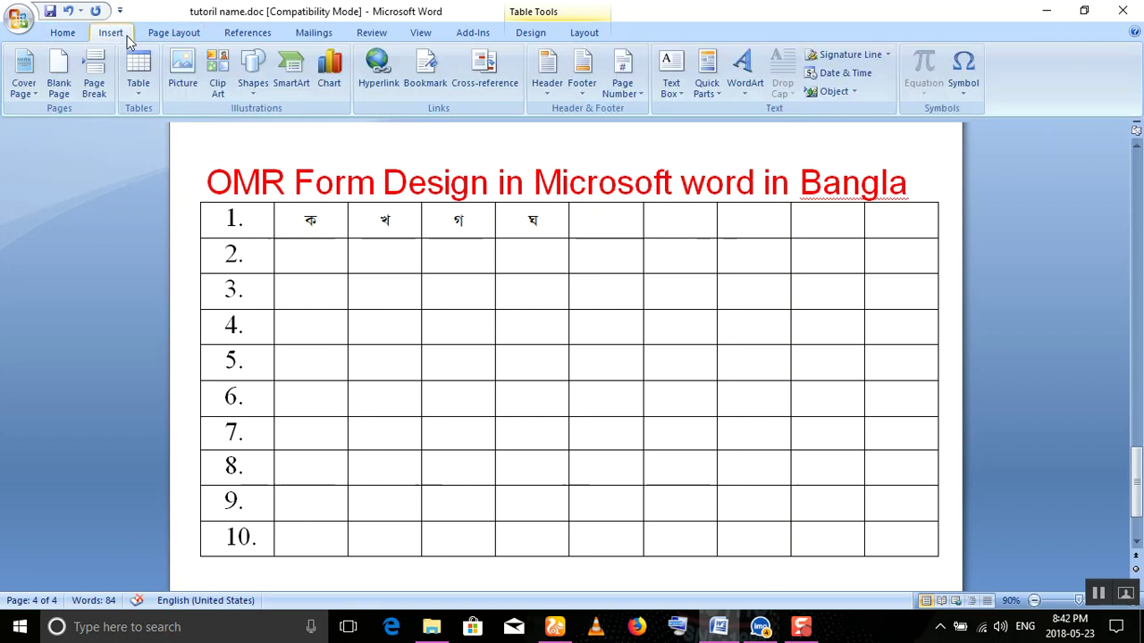
Step: Draw a small oval over ক in row 1 and give it a black outline style
click(251, 90)
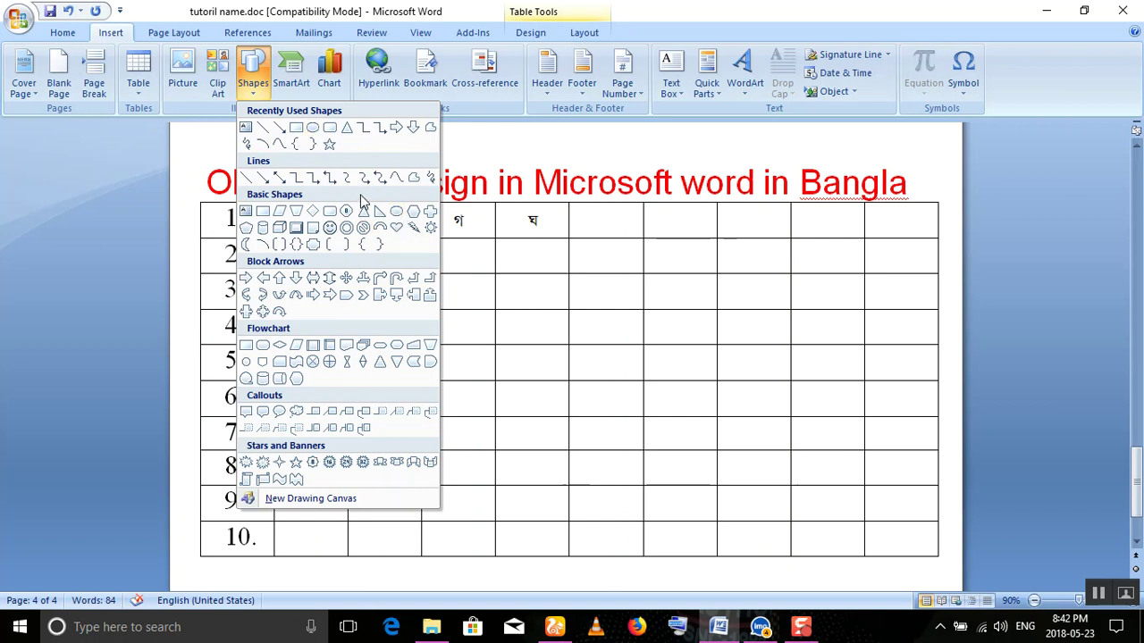
click(409, 213)
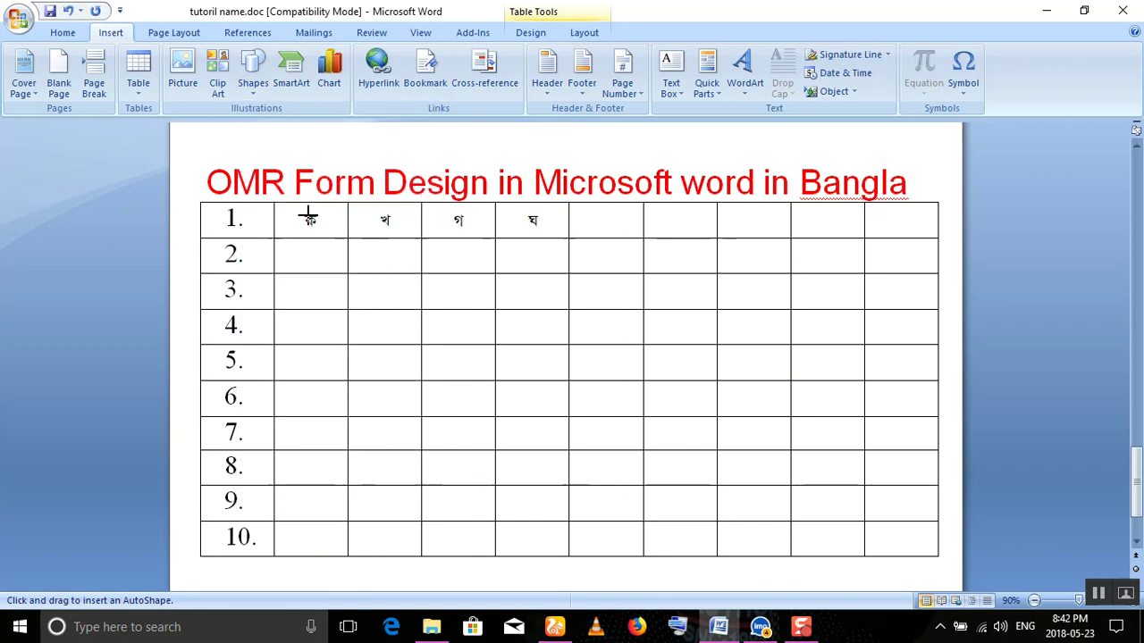
mouse_move(304, 213)
mouse_down()
mouse_move(331, 232)
mouse_move(311, 226)
mouse_up()
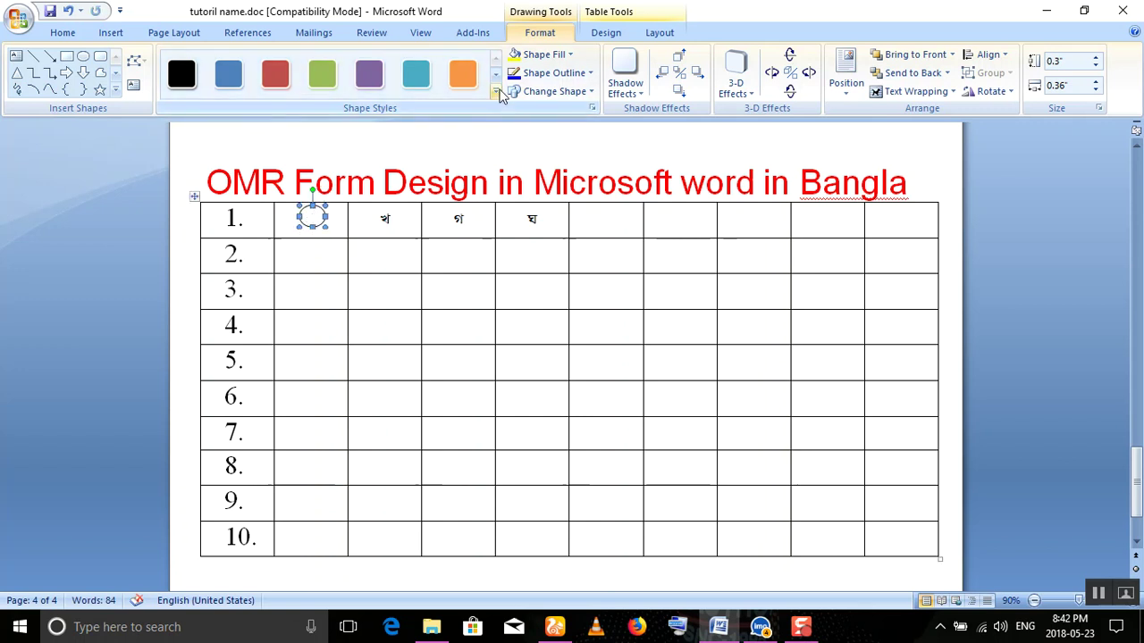
click(496, 90)
click(182, 169)
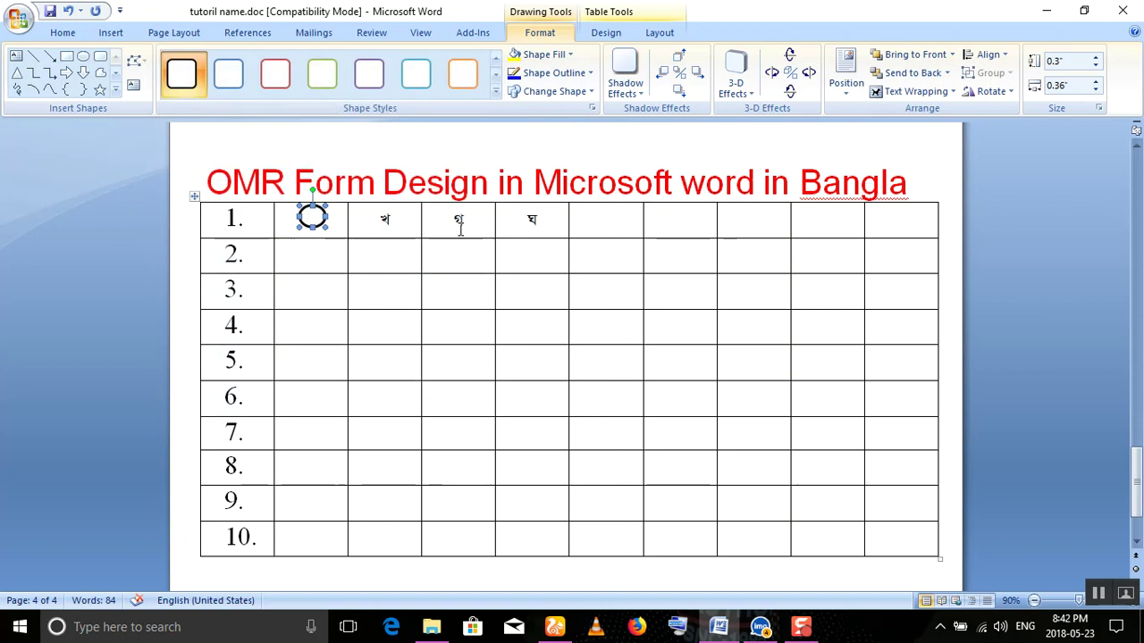
Step: Set the row 1 circle's fill transparency to 100% in Format AutoShape
right_click(321, 222)
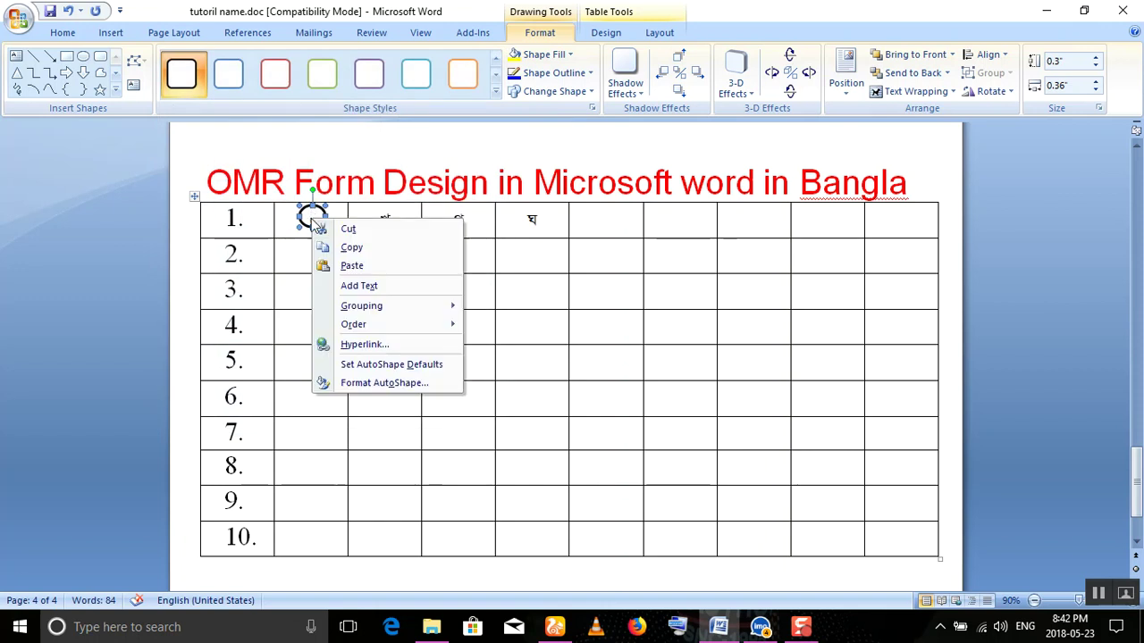
click(415, 381)
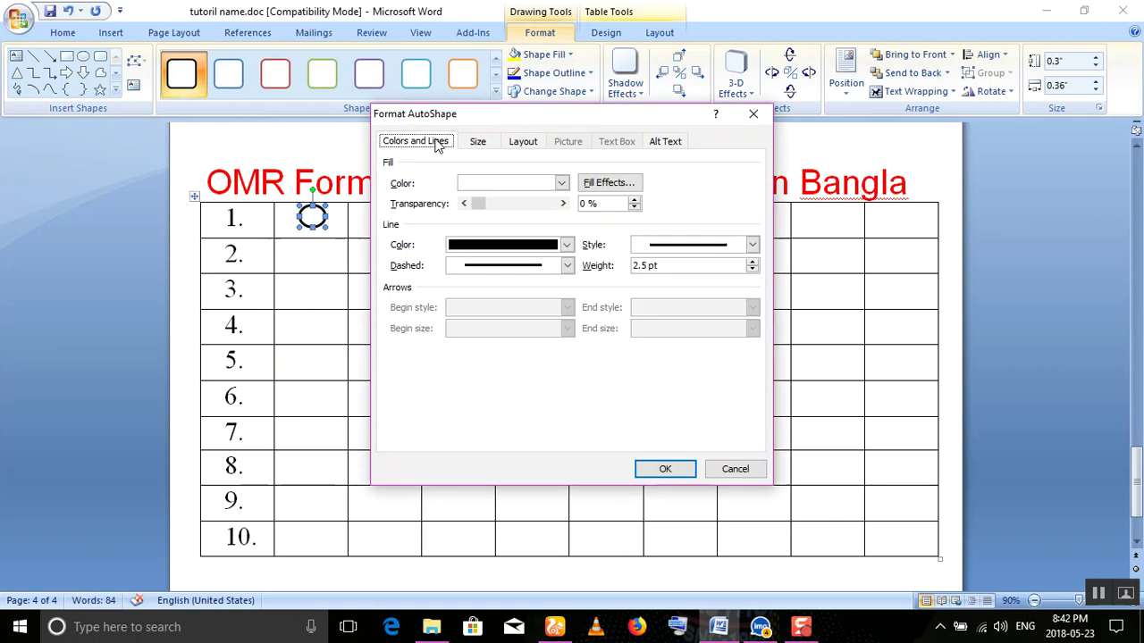
drag(489, 205, 595, 209)
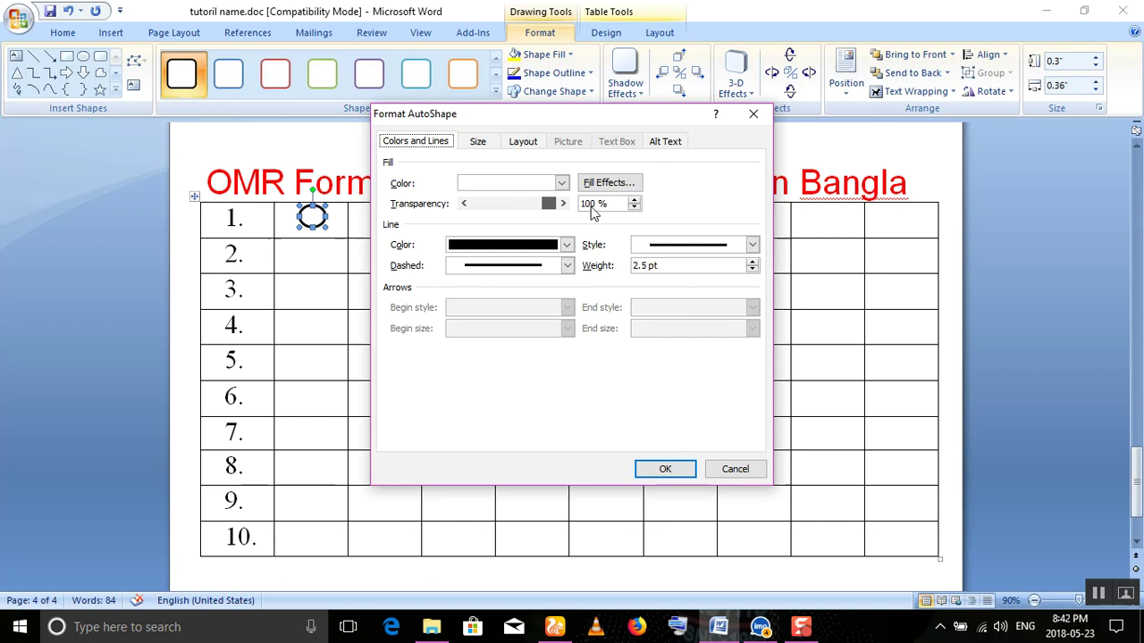
click(668, 470)
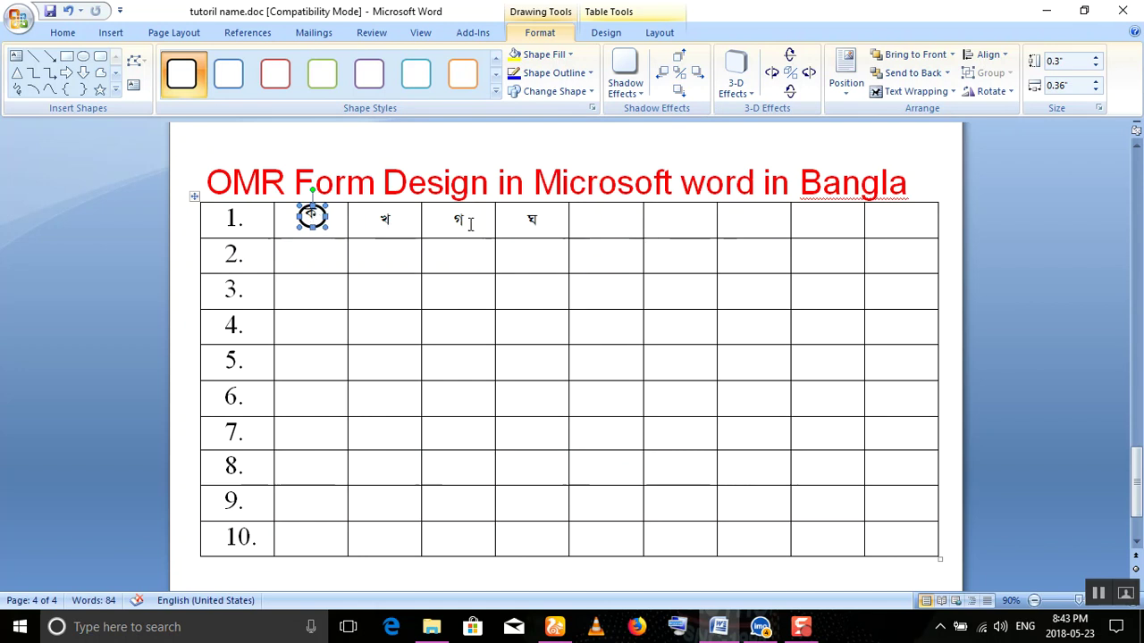
drag(535, 222, 309, 226)
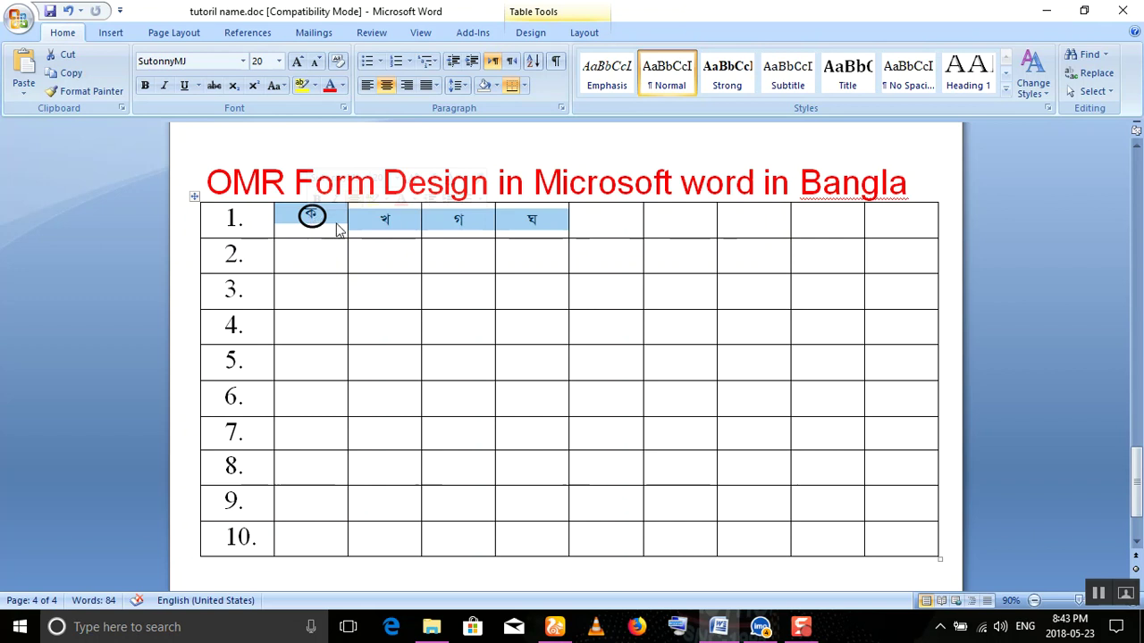
right_click(381, 218)
click(420, 248)
drag(303, 254, 526, 537)
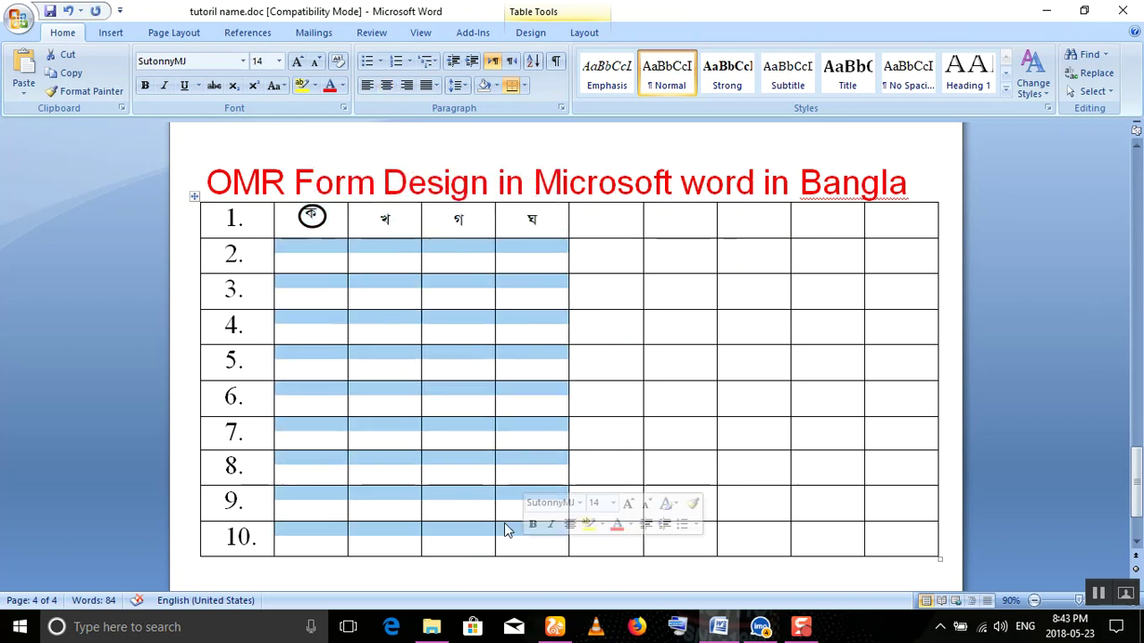
right_click(313, 257)
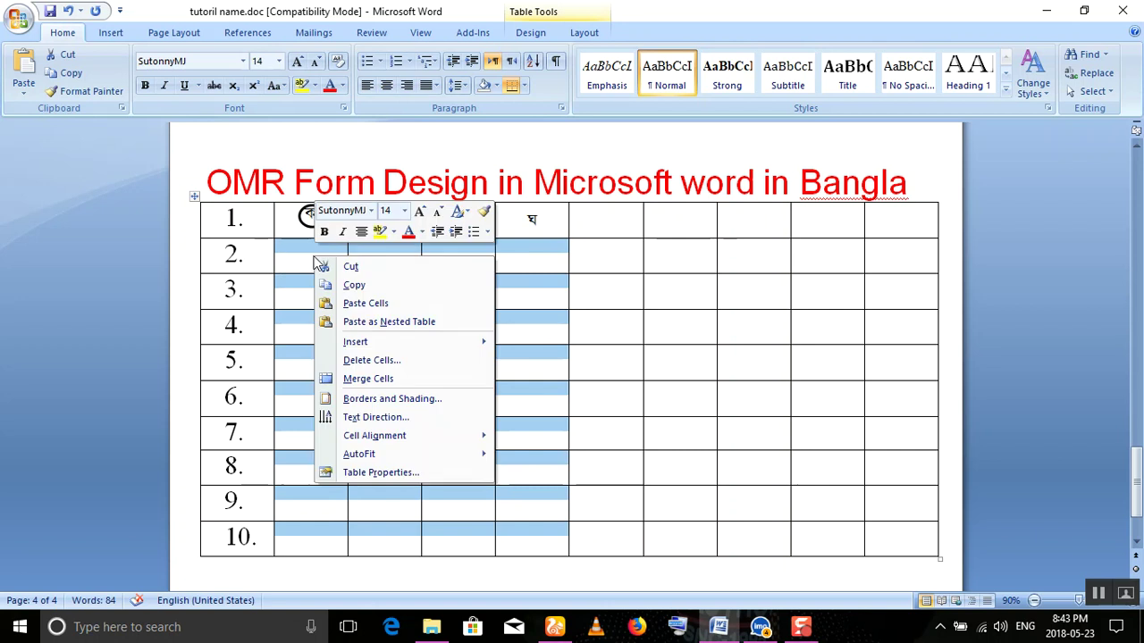
click(363, 309)
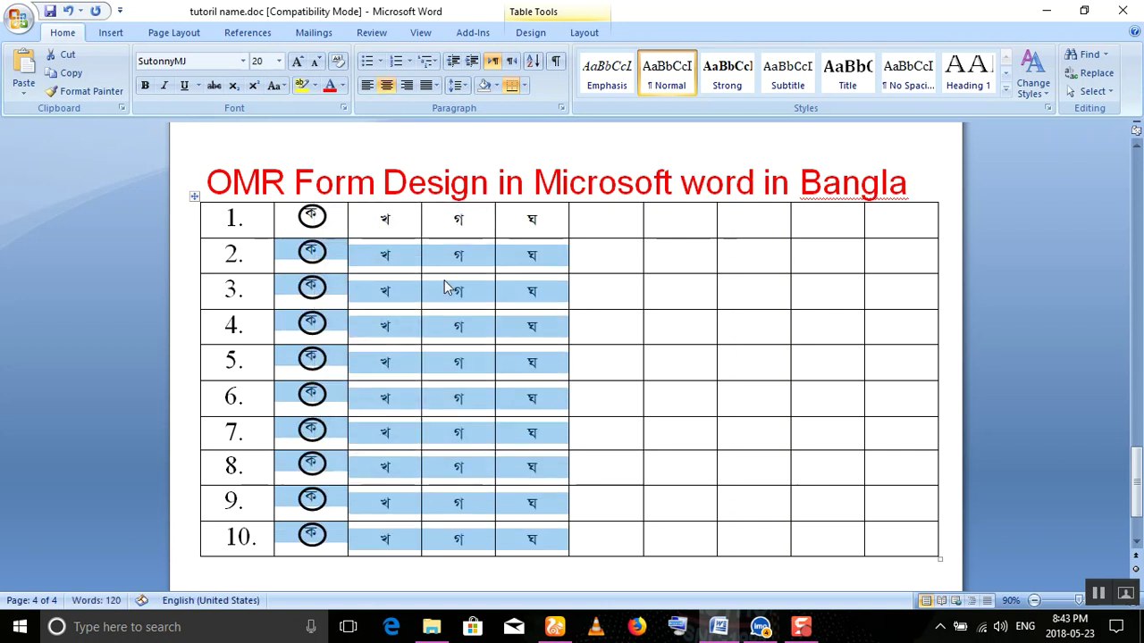
click(371, 263)
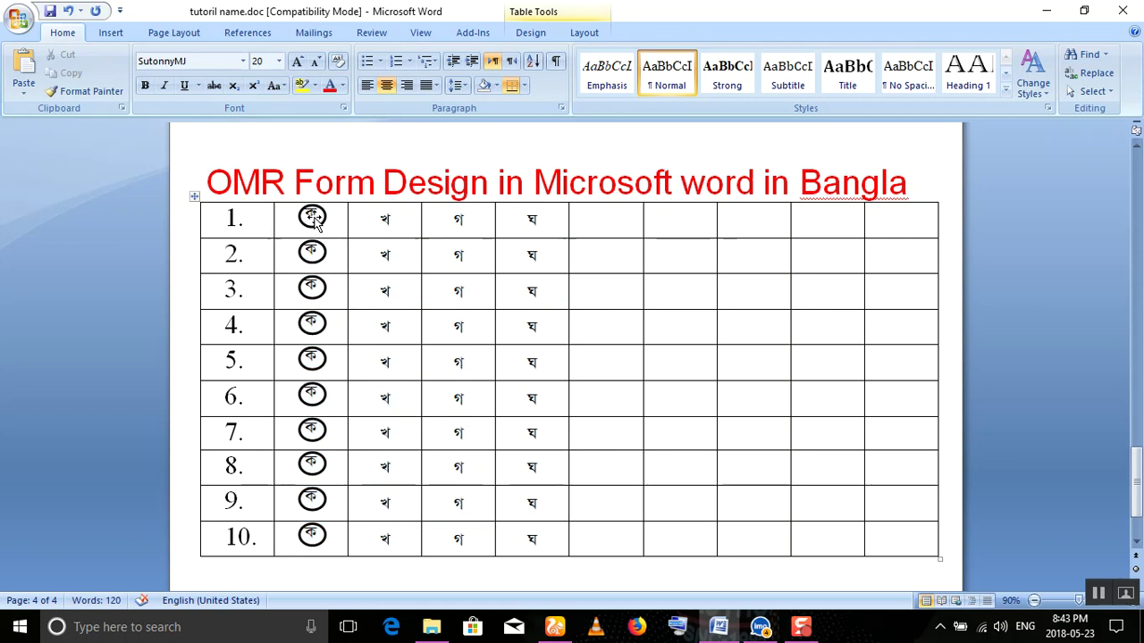
click(314, 222)
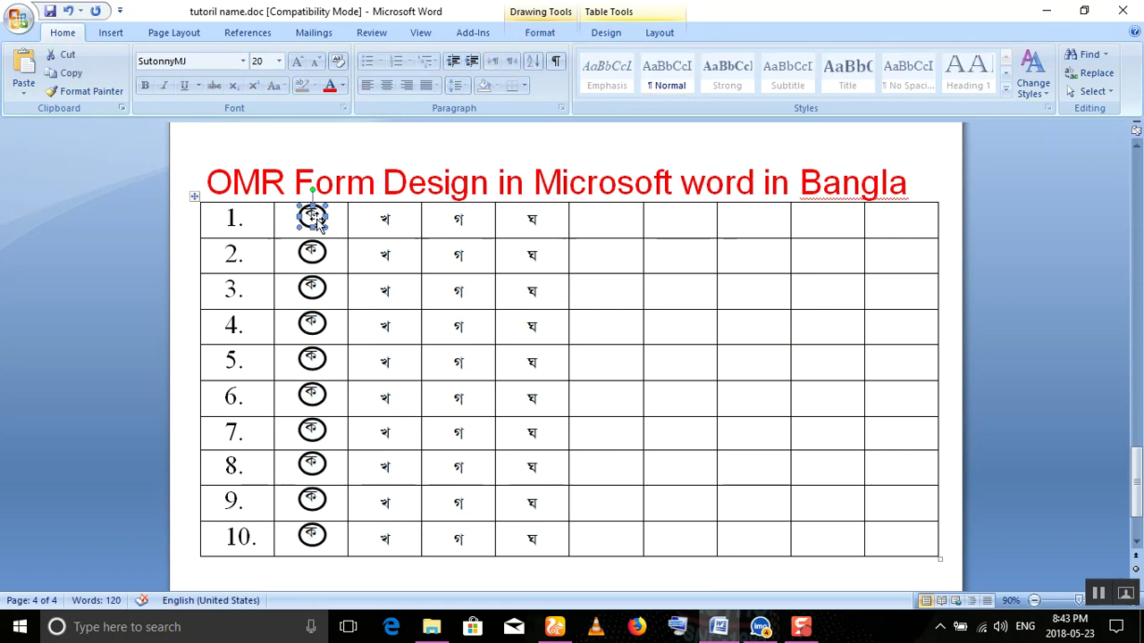
shift+click(317, 261)
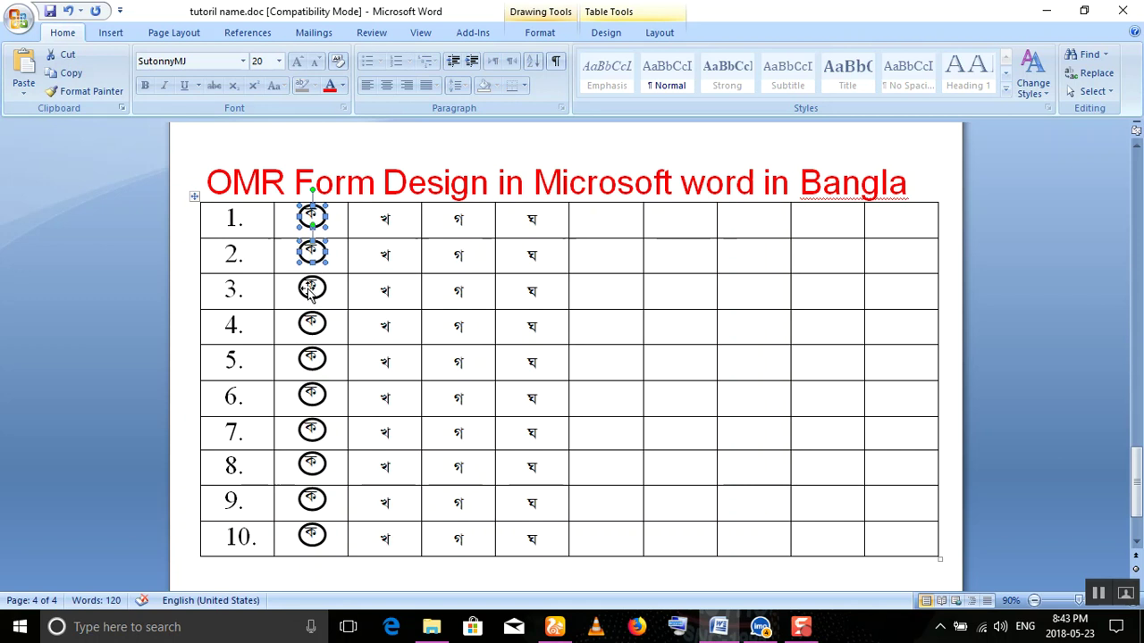
click(379, 254)
click(318, 223)
right_click(319, 228)
mouse_move(423, 320)
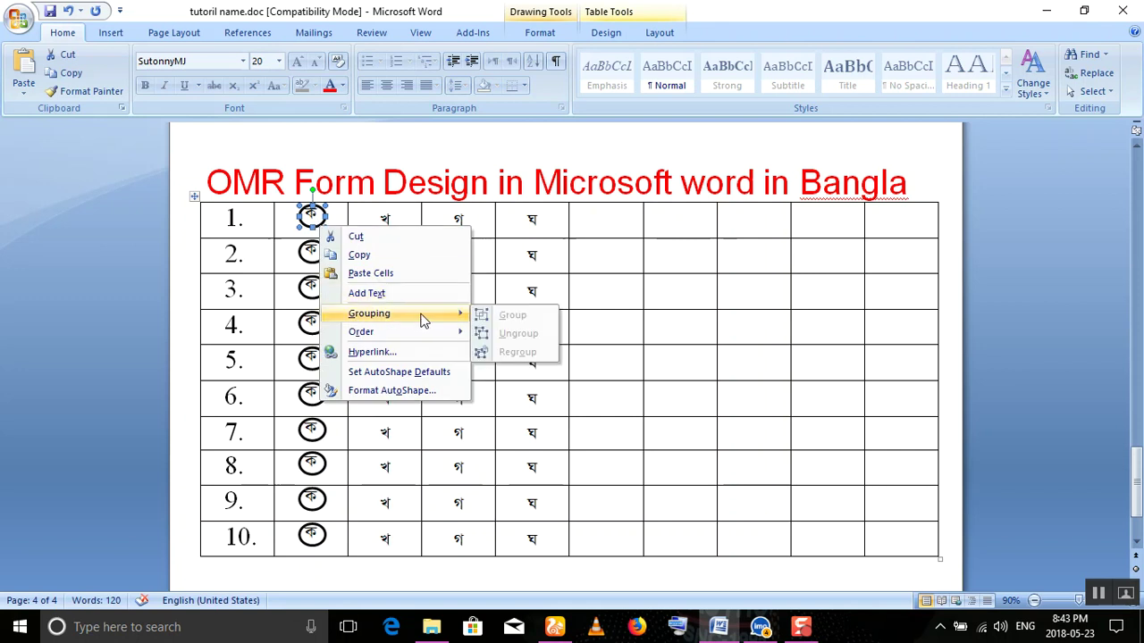
click(306, 304)
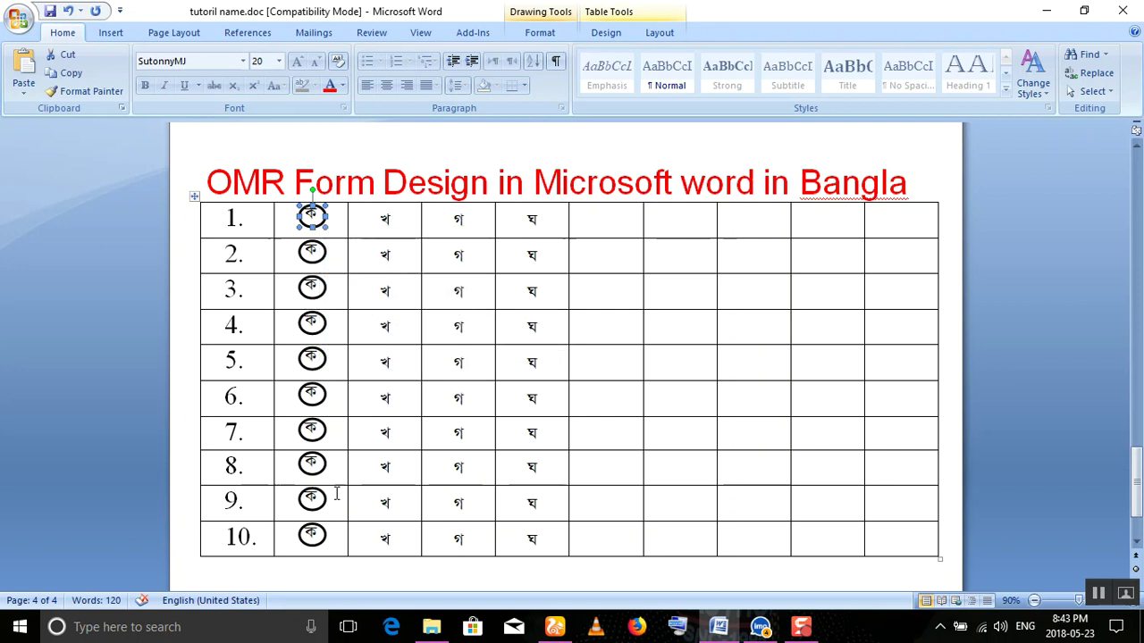
key(ctrl+z)
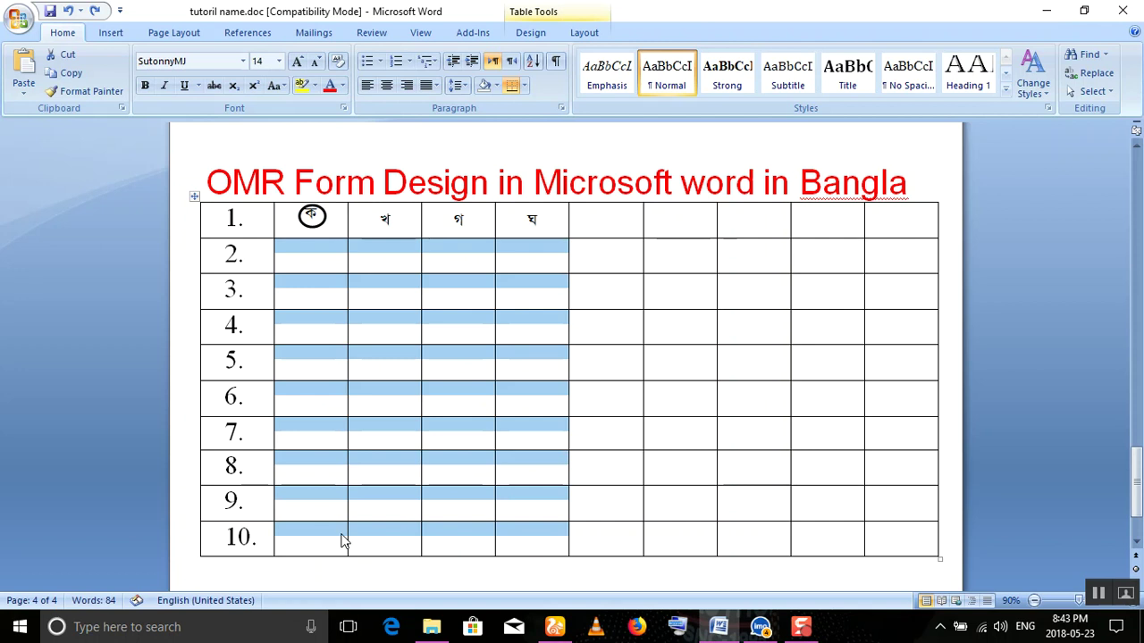
Step: Move the circle aside and copy row 1's ক খ গ ঘ cells into rows 2–10
click(322, 224)
drag(380, 223, 625, 225)
drag(274, 231, 511, 217)
right_click(512, 219)
click(527, 250)
drag(301, 263, 516, 556)
right_click(304, 257)
click(418, 298)
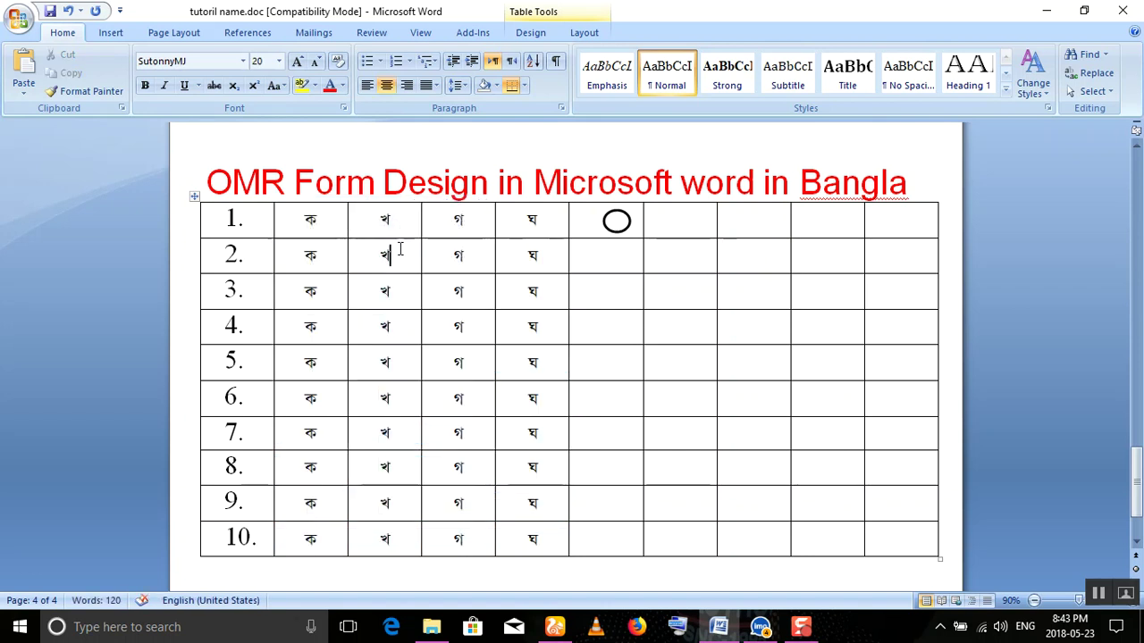
Step: Place the circle back on ক and add copies around খ, গ and ঘ in row 1
drag(617, 224, 311, 219)
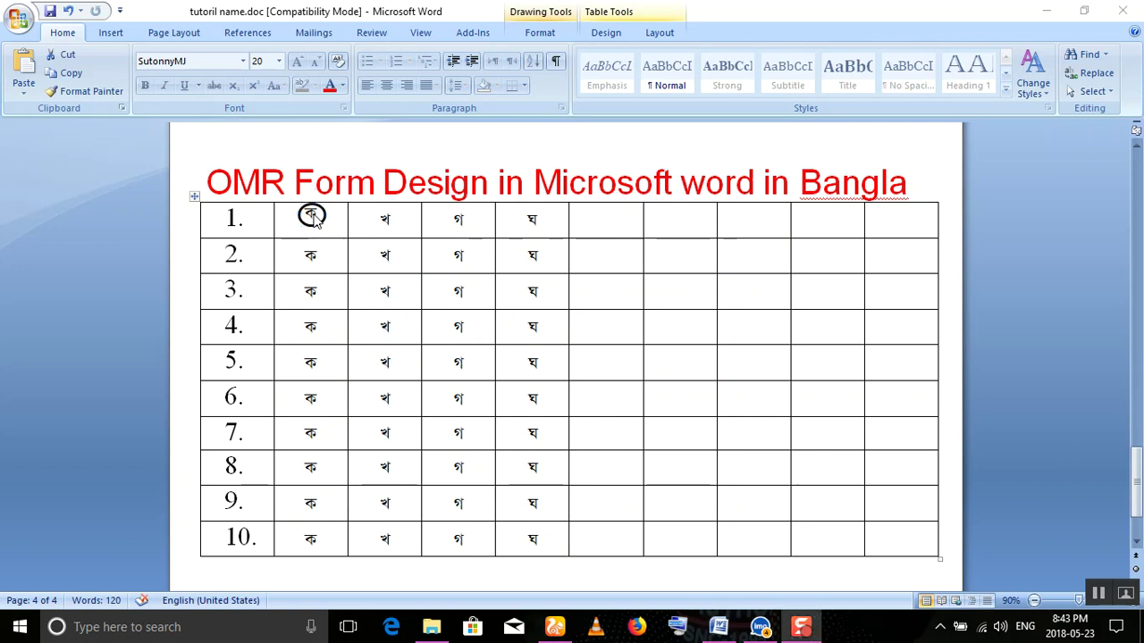
drag(315, 219, 534, 221)
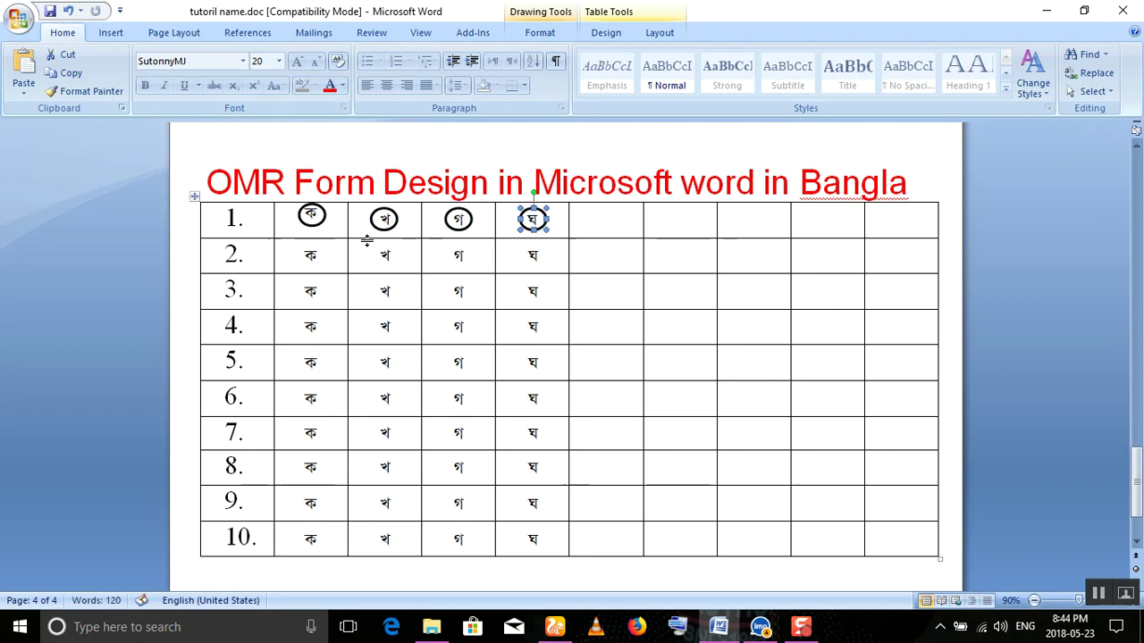
click(312, 223)
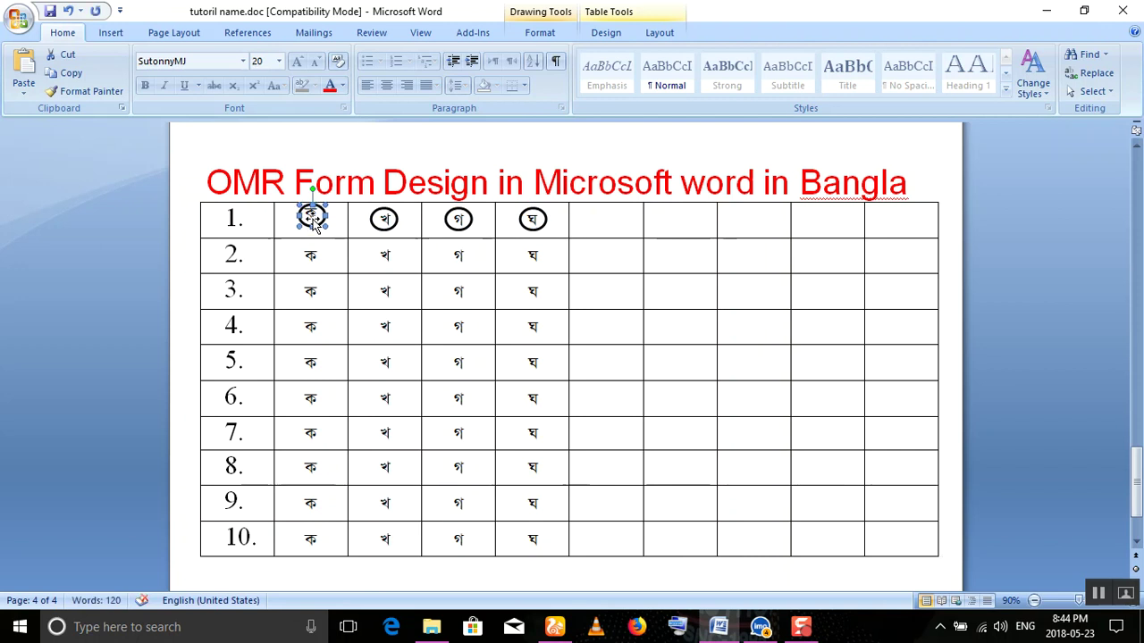
Step: Select the circles around ক, খ, গ and ঘ in row 1 and group them
right_click(458, 223)
mouse_move(572, 320)
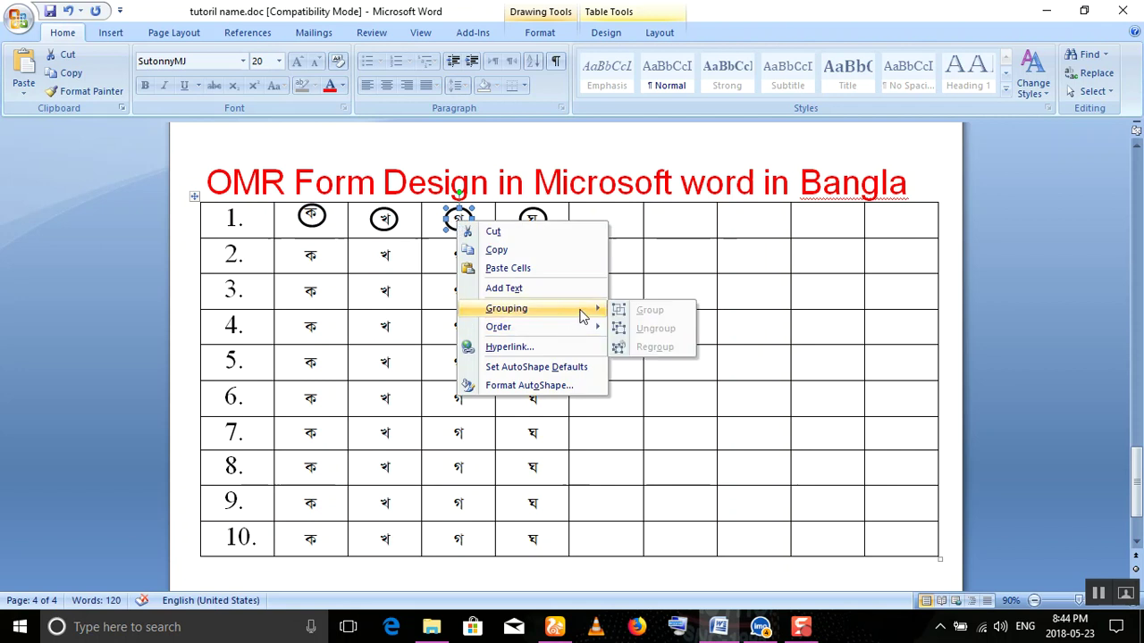
click(312, 217)
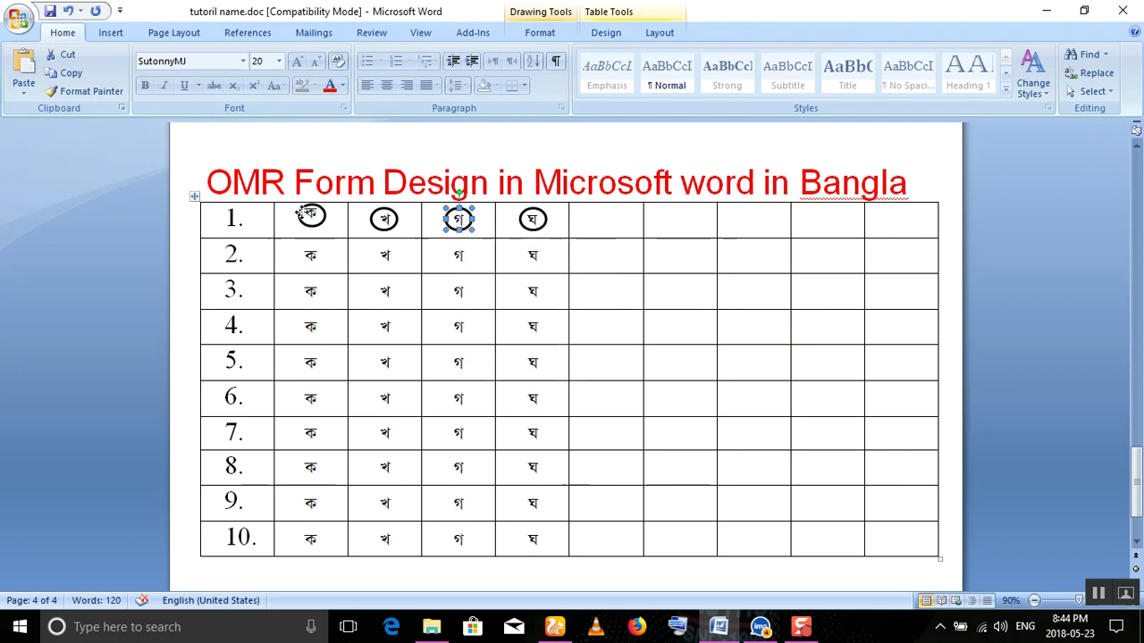
shift+click(383, 219)
shift+click(459, 219)
shift+click(532, 220)
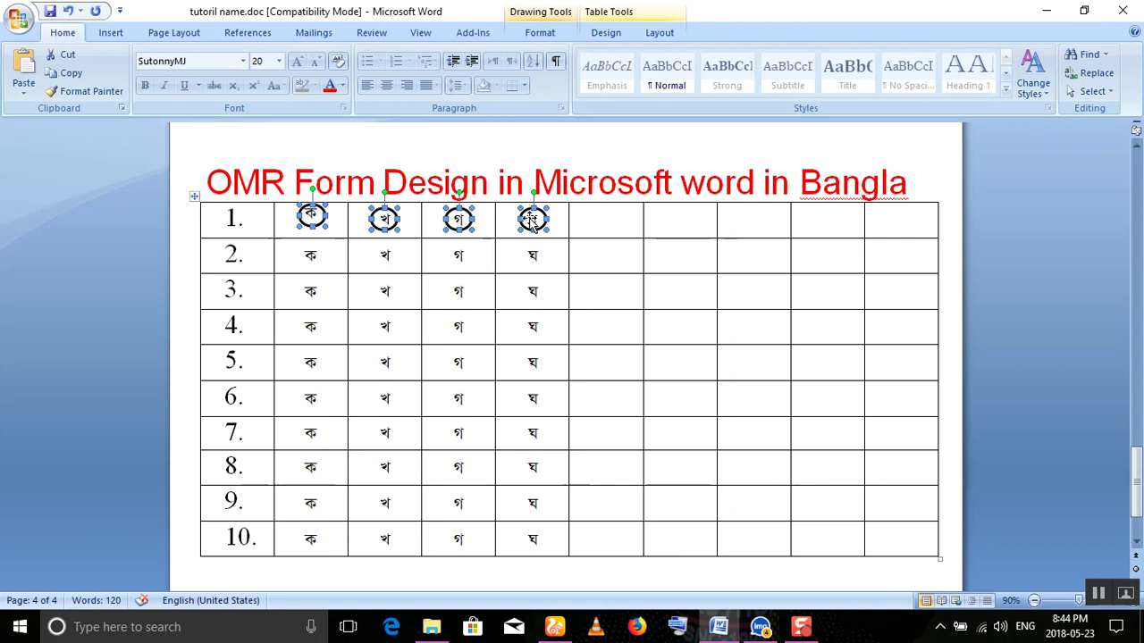
right_click(533, 219)
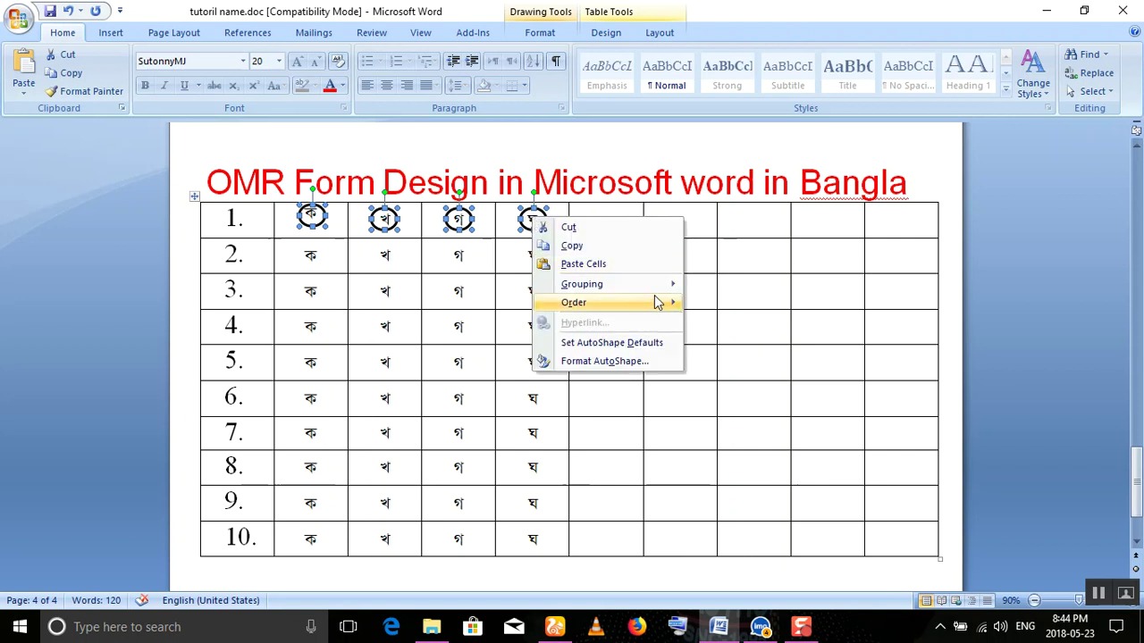
mouse_move(665, 285)
click(722, 286)
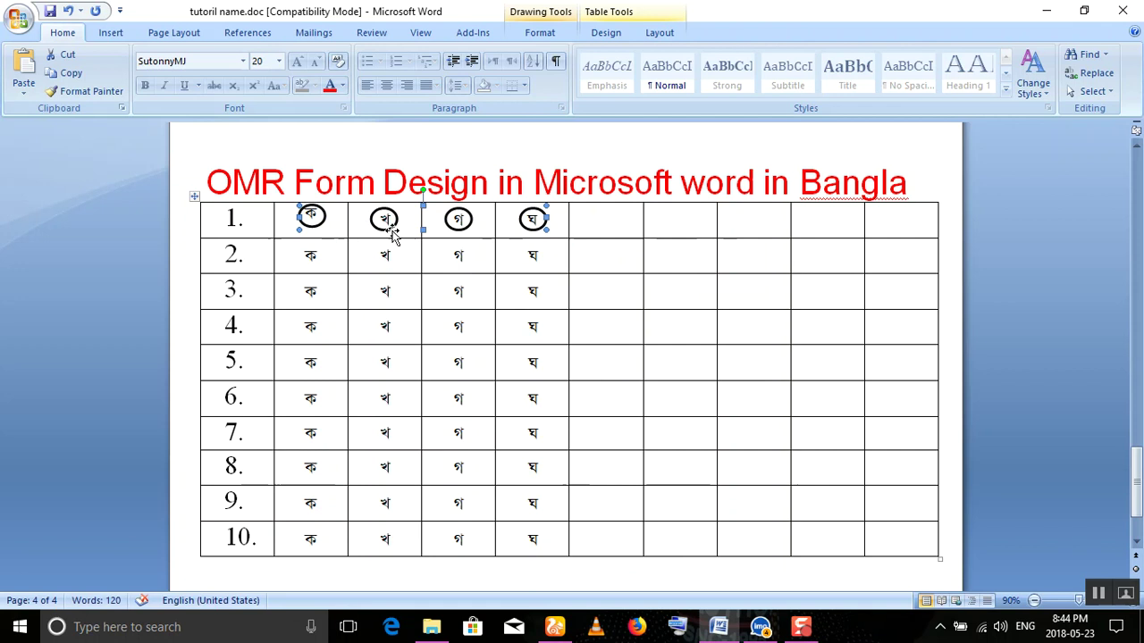
Step: Ctrl-drag copies of the row-1 circle group into row 2, undoing the extra copies in rows 3–8
drag(386, 231, 383, 257)
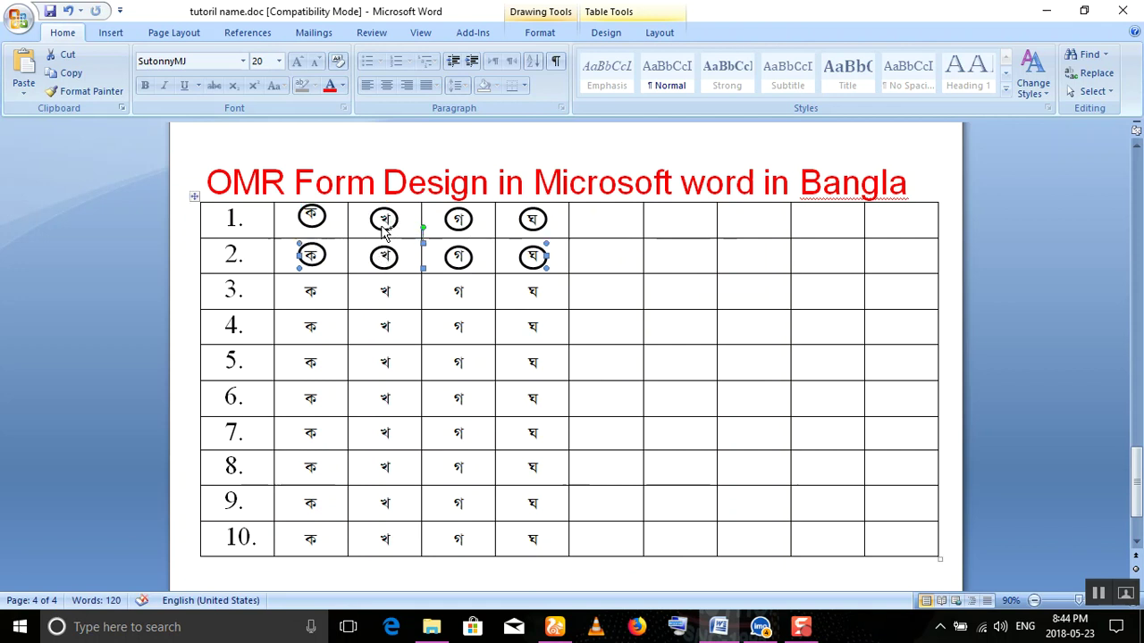
shift+click(383, 225)
drag(384, 259, 379, 333)
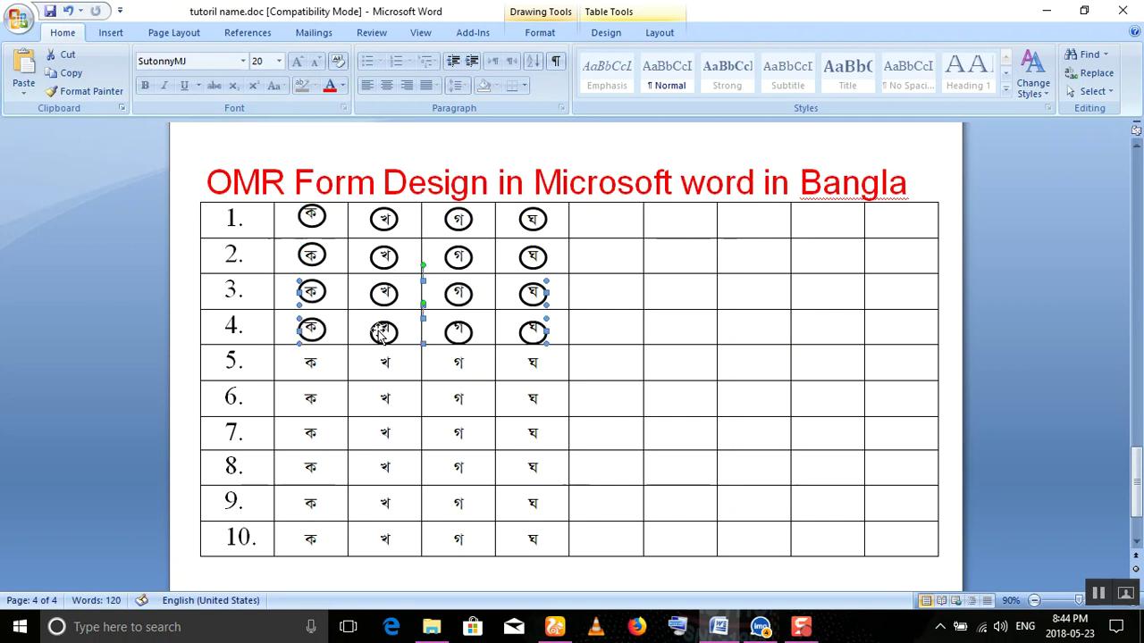
shift+click(386, 257)
shift+click(386, 229)
drag(386, 332, 384, 472)
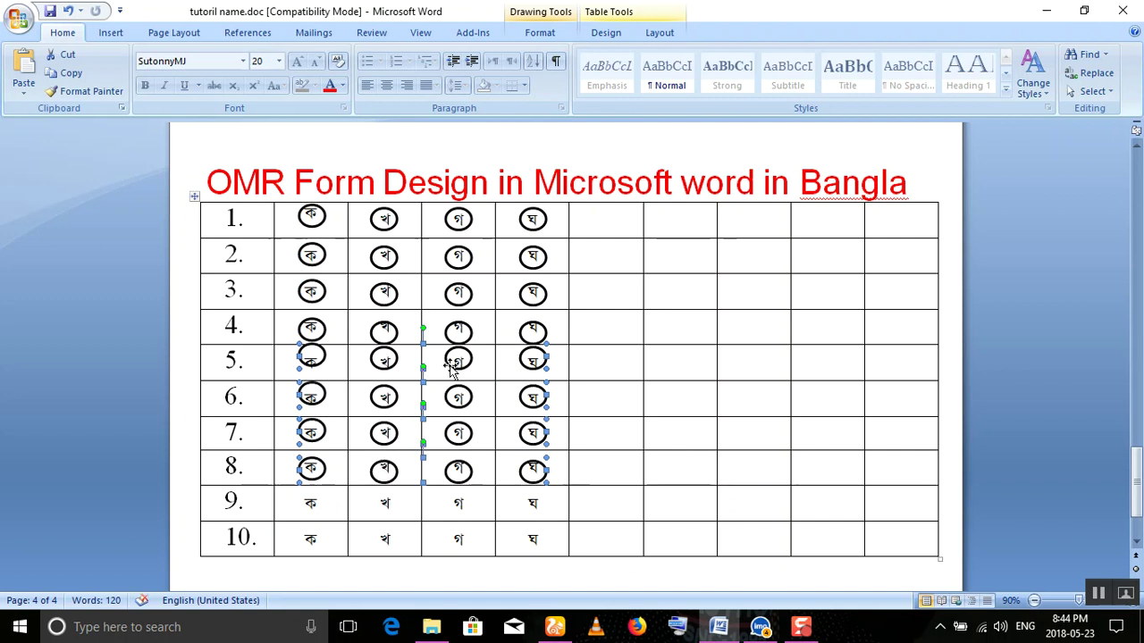
click(394, 336)
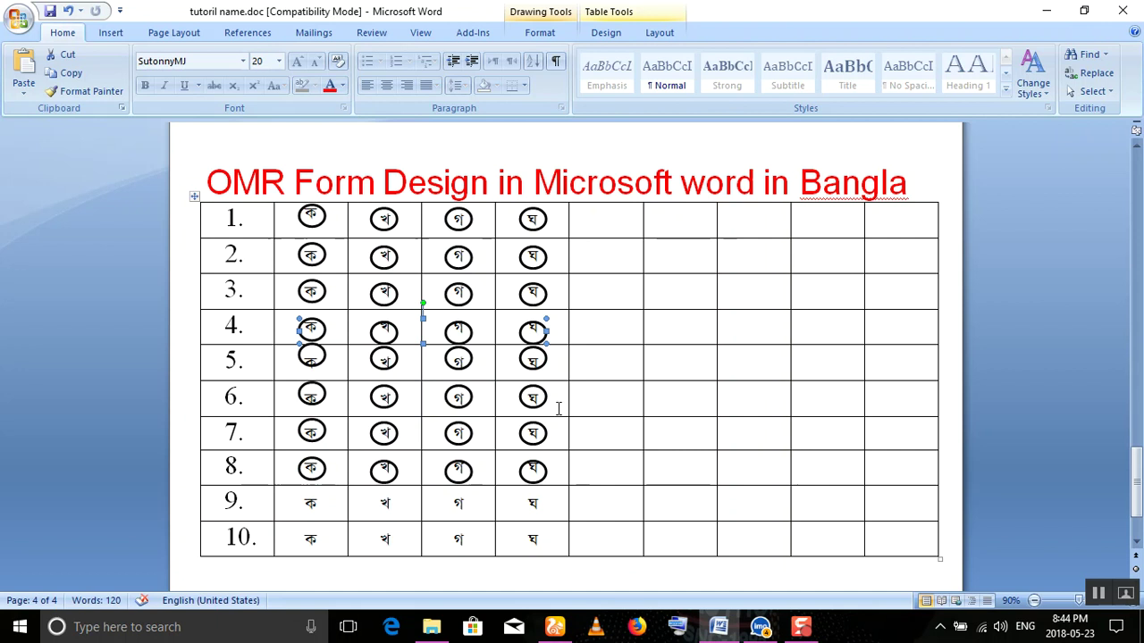
key(ctrl+z)
key(ctrl+z)
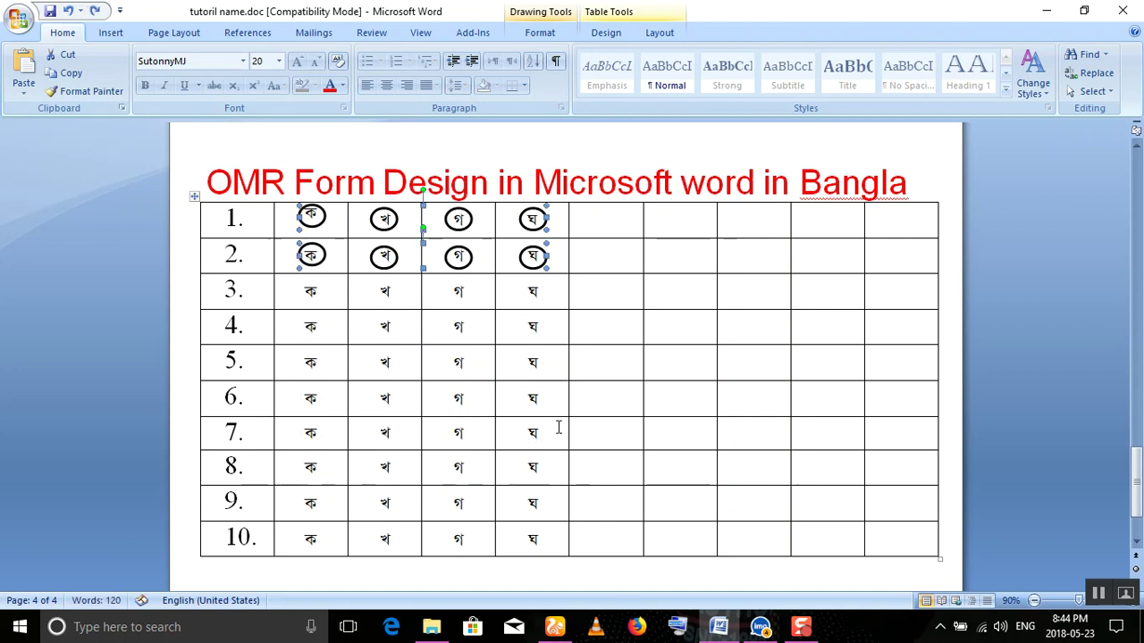
Step: Undo the row-2 circle copies and delete the letters from rows 2–10
key(ctrl+z)
key(ctrl+z)
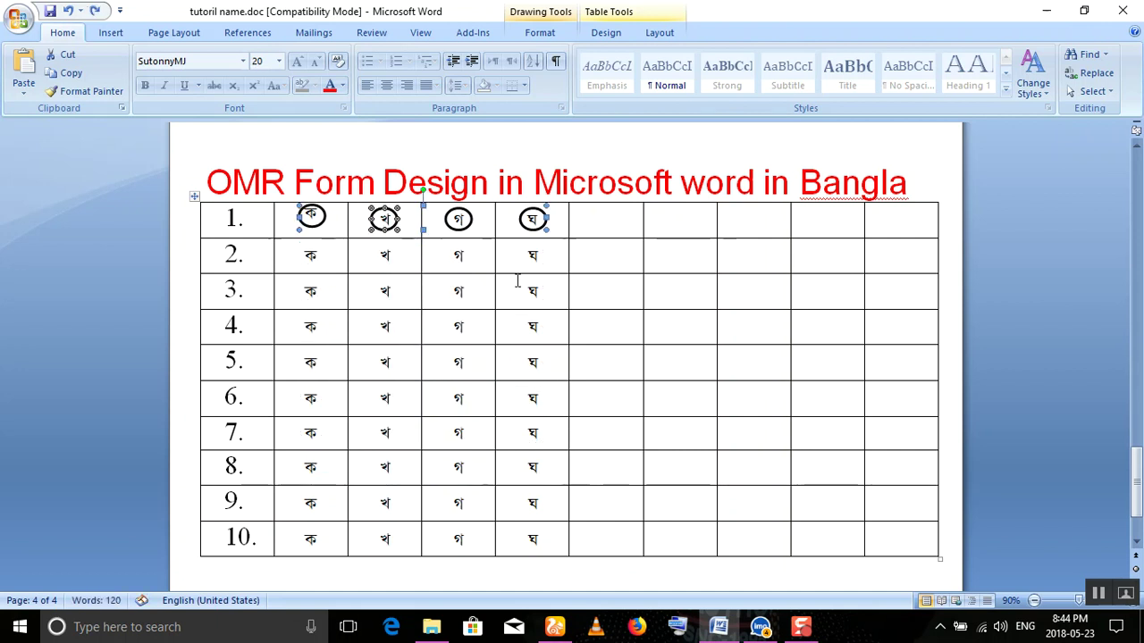
drag(535, 545, 289, 271)
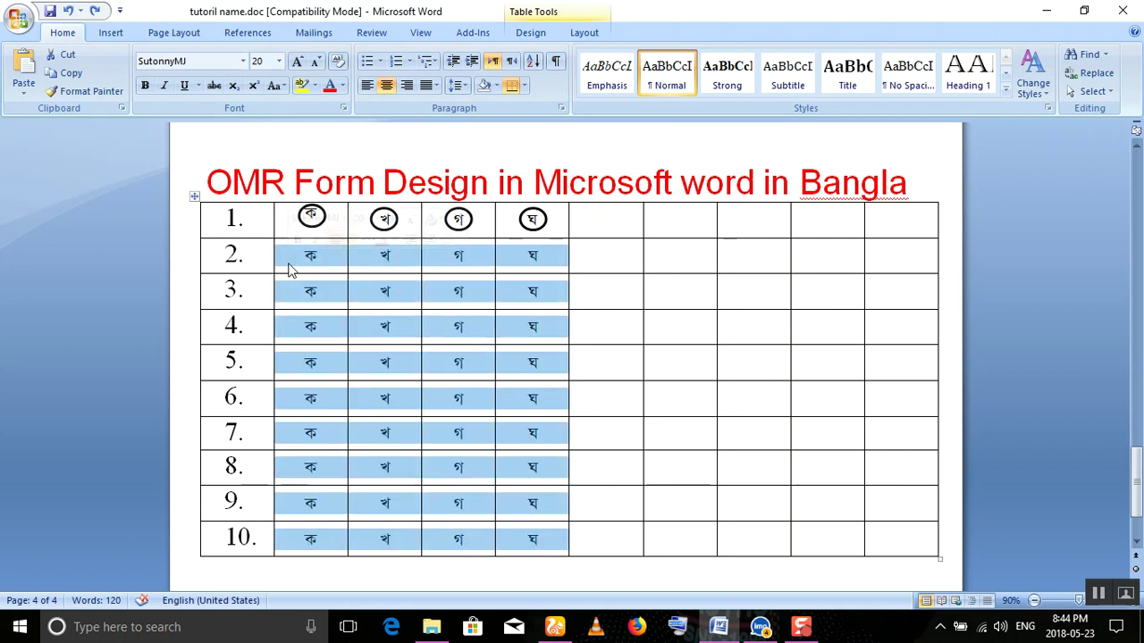
key(Delete)
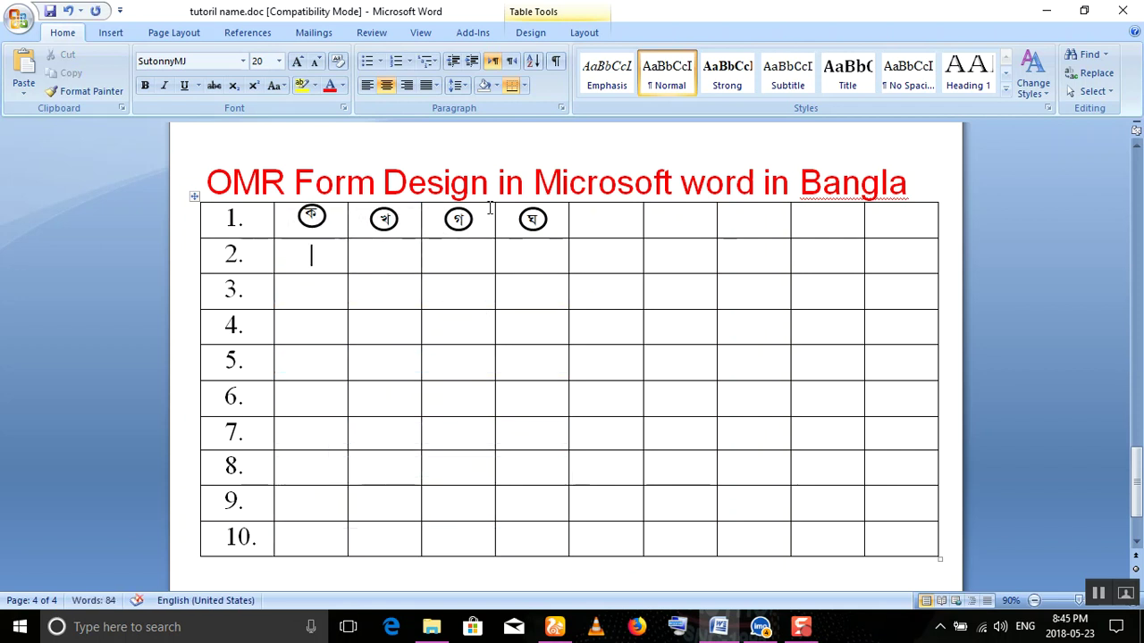
Step: Try pasting the row-1 circles into the empty cells of rows 2–10, then undo the misplaced paste
click(313, 219)
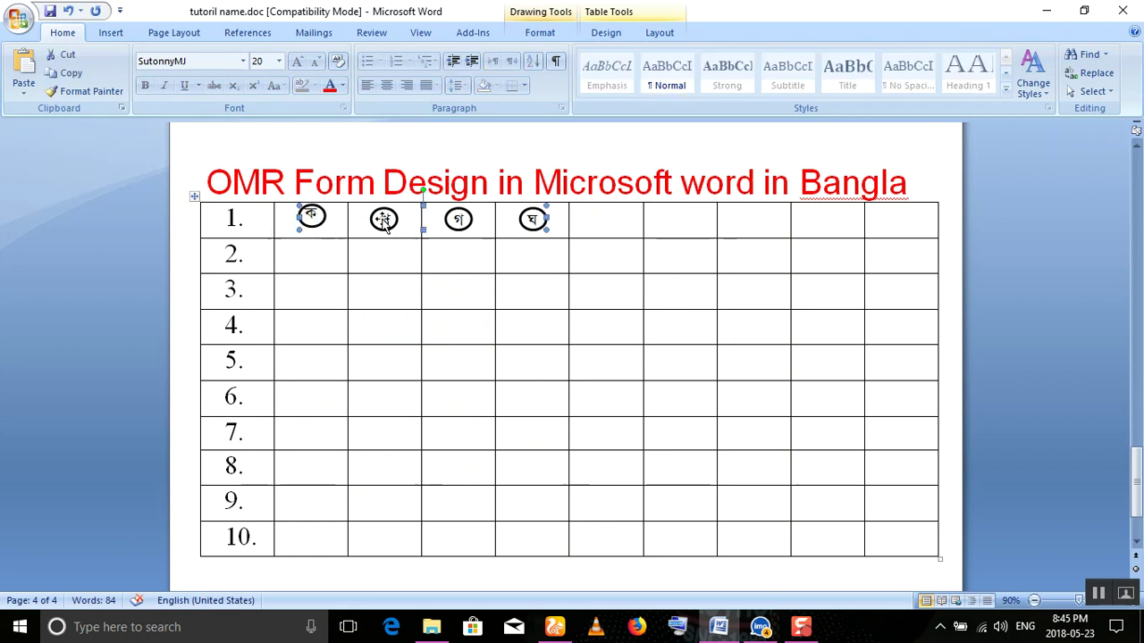
right_click(439, 218)
click(329, 226)
click(385, 221)
drag(323, 253, 523, 529)
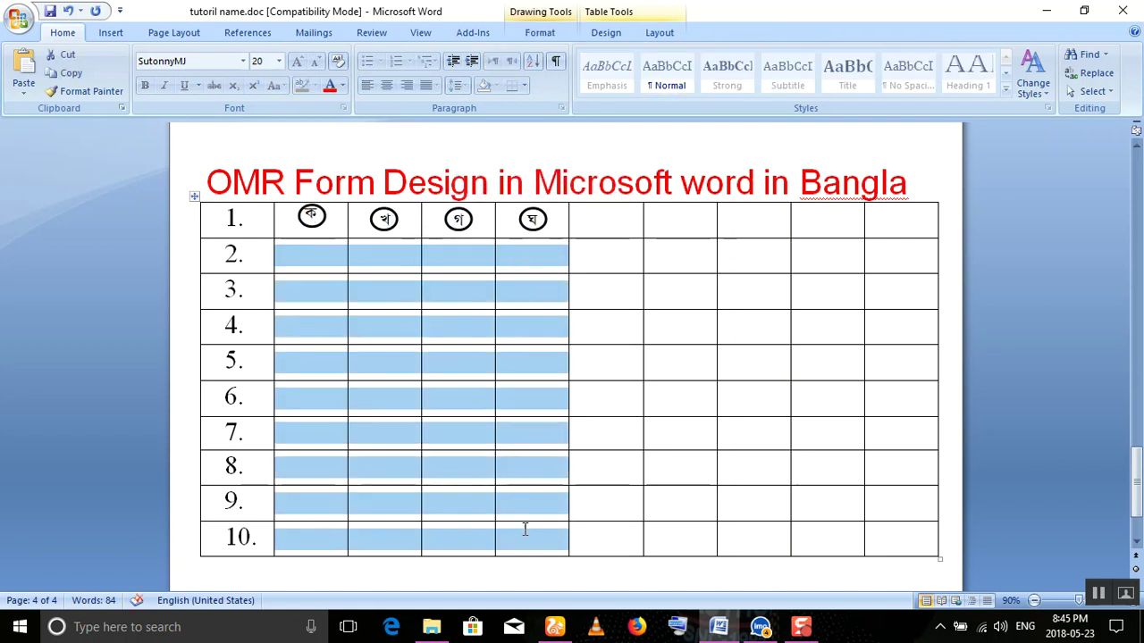
key(ctrl+v)
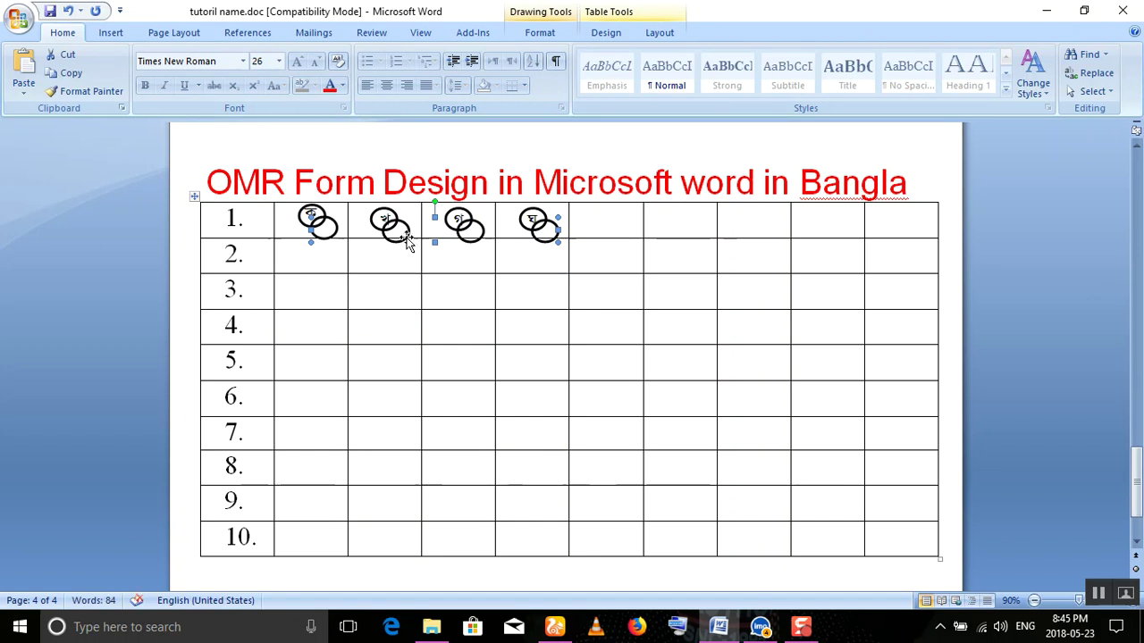
key(ctrl+z)
Step: Ungroup the row-1 circles into four separate shapes
click(459, 217)
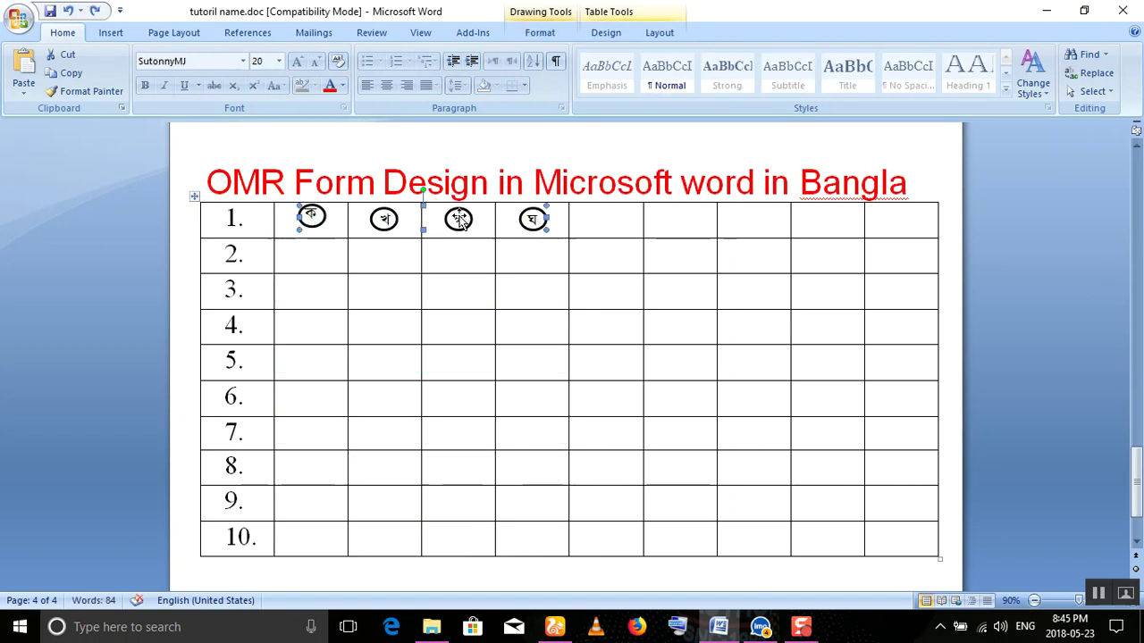
right_click(459, 218)
mouse_move(594, 288)
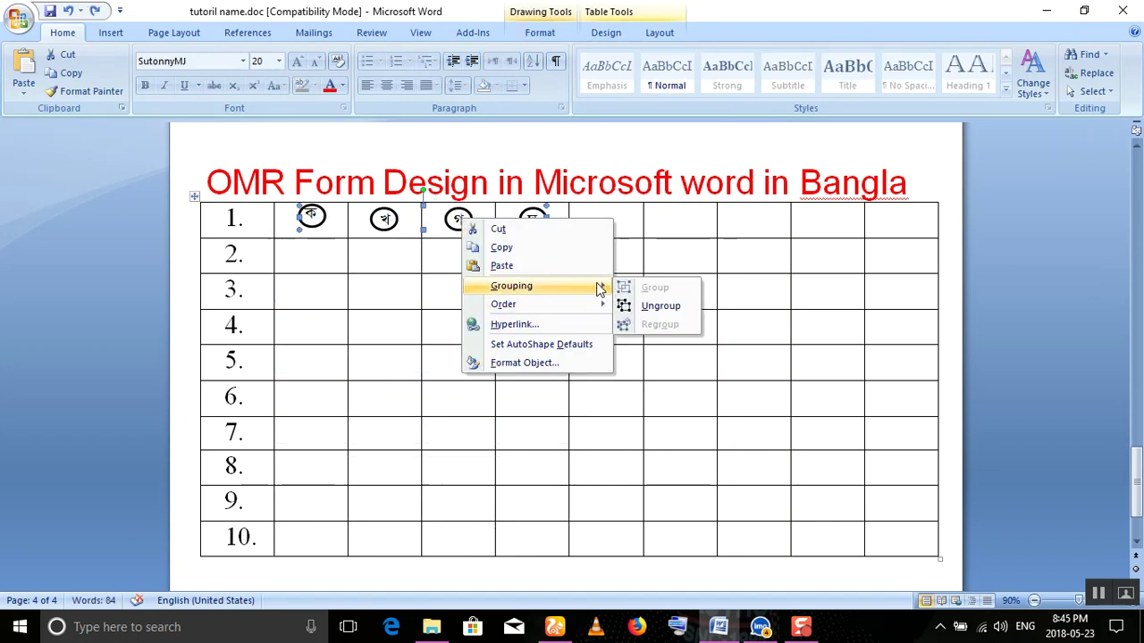
click(655, 306)
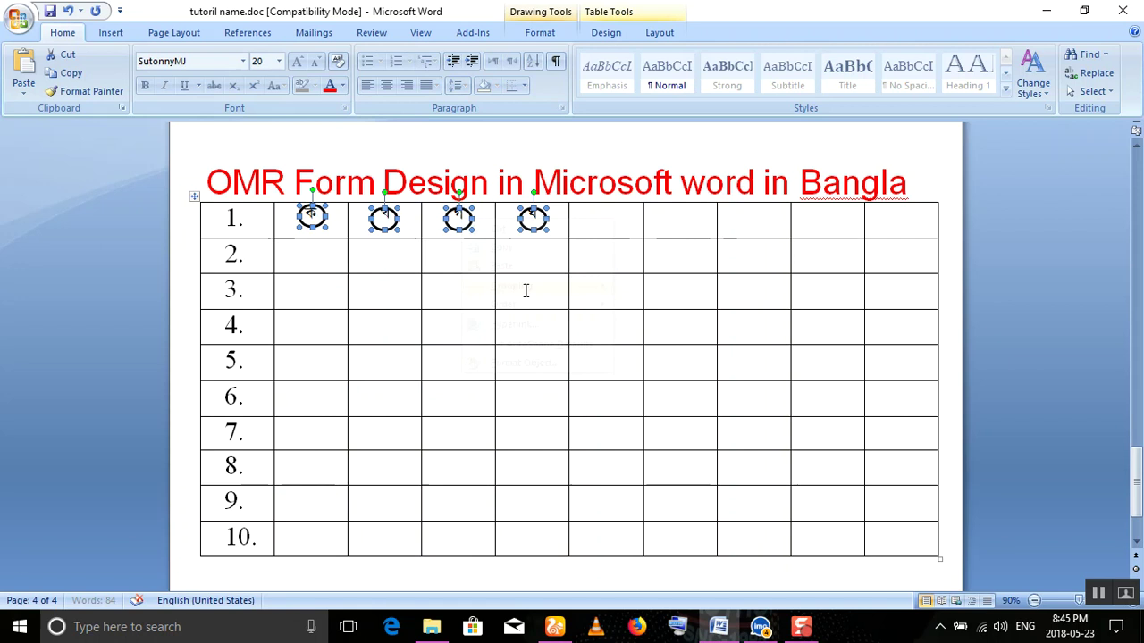
Step: Copy the four row-1 circles and paste them, undoing the misplaced copies
right_click(383, 221)
click(411, 250)
drag(326, 253, 531, 538)
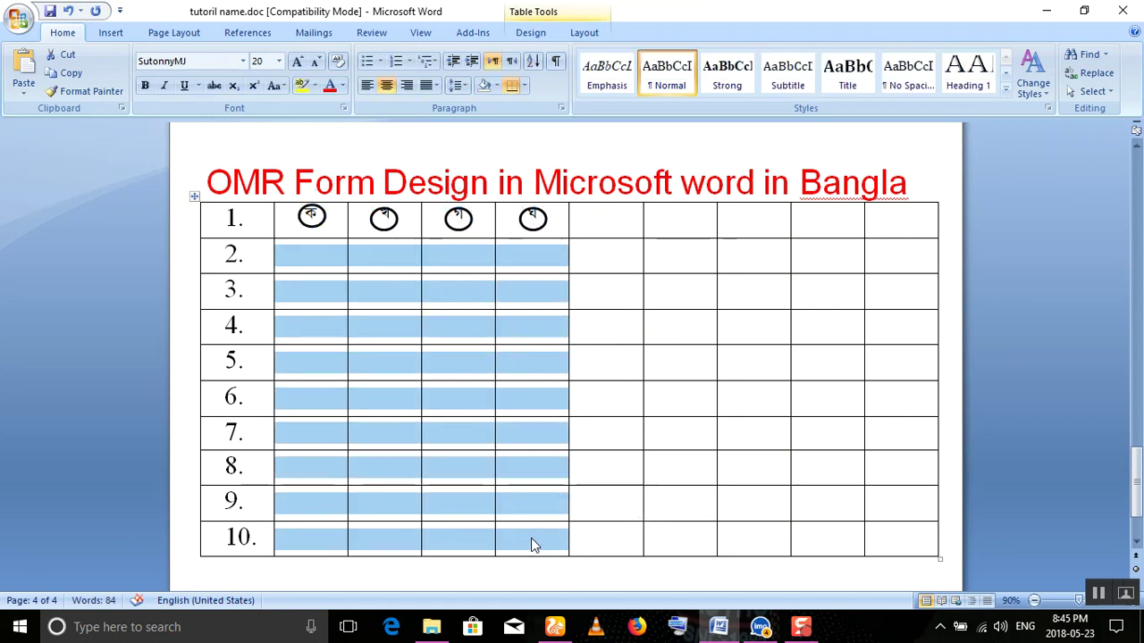
right_click(529, 472)
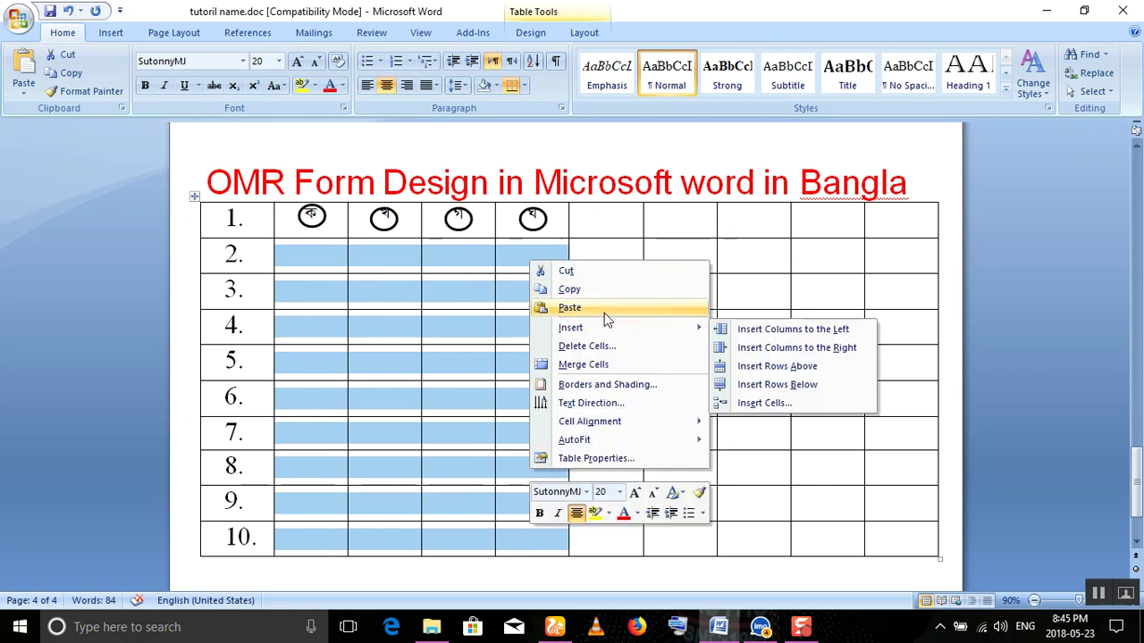
click(604, 309)
drag(456, 224, 455, 352)
key(ctrl+z)
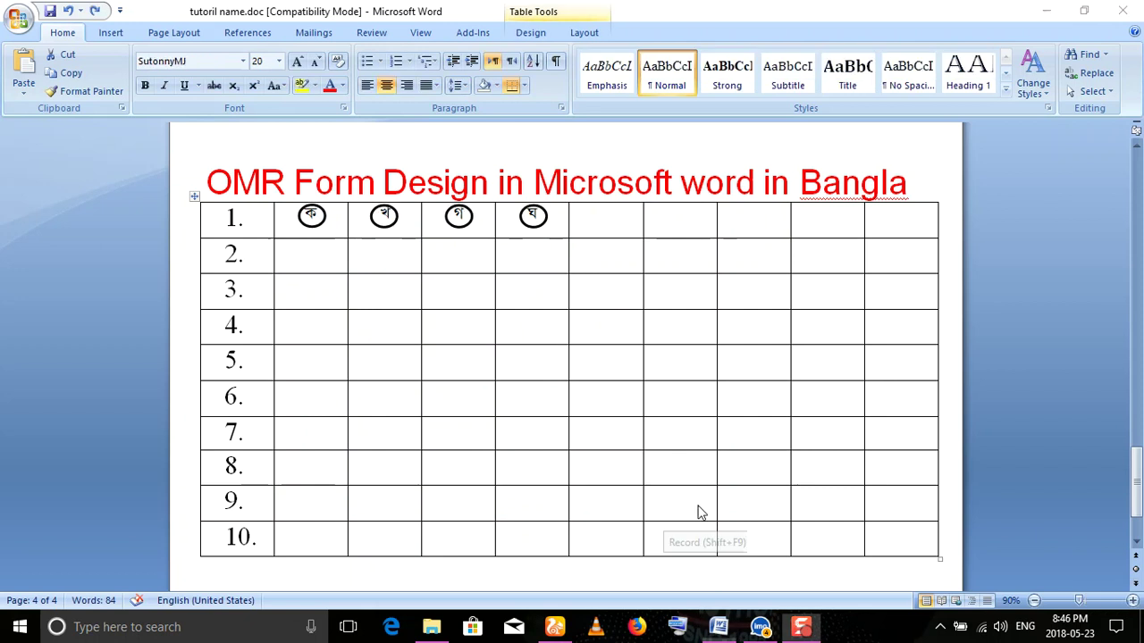
Step: Paste the circled ক খ গ ঘ cells into rows 2–10 of the four option columns
shift+click(300, 257)
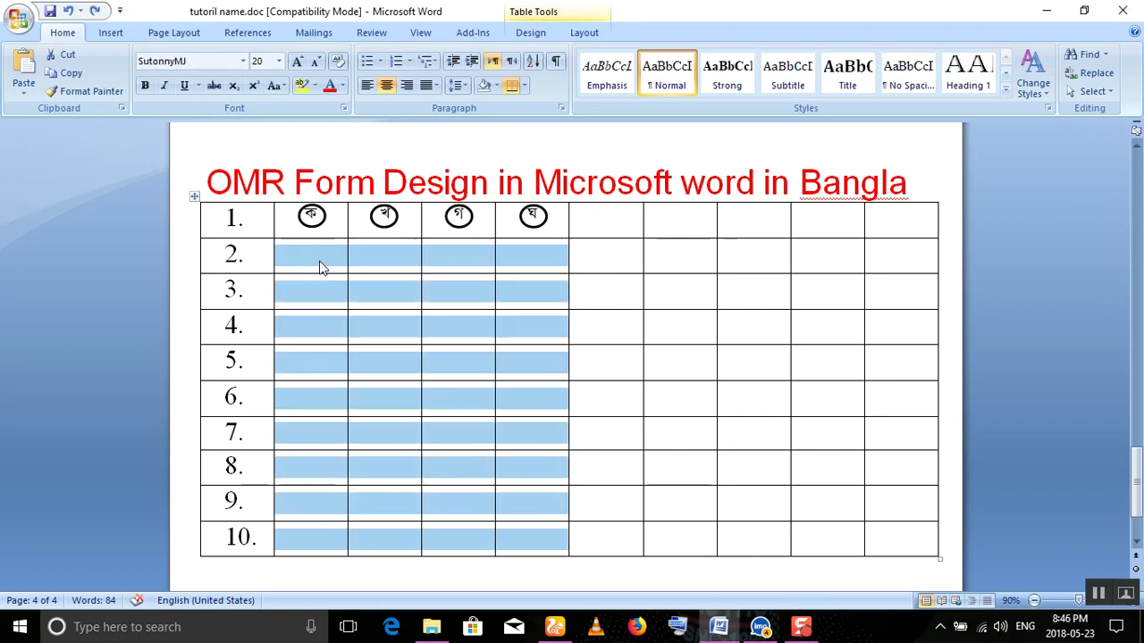
right_click(320, 268)
click(357, 307)
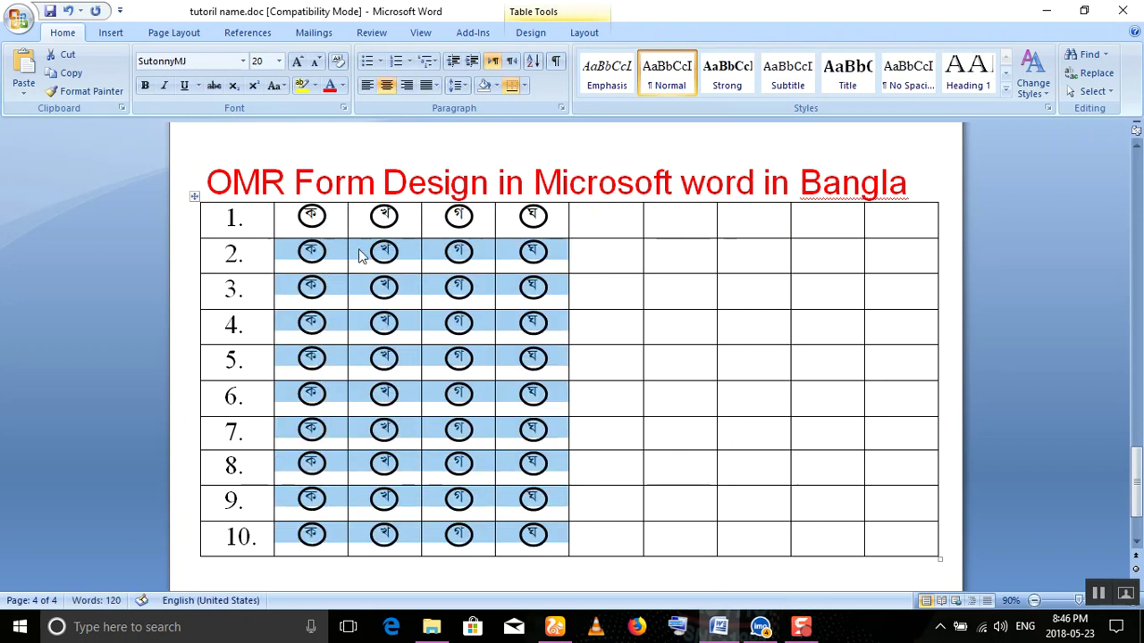
click(614, 221)
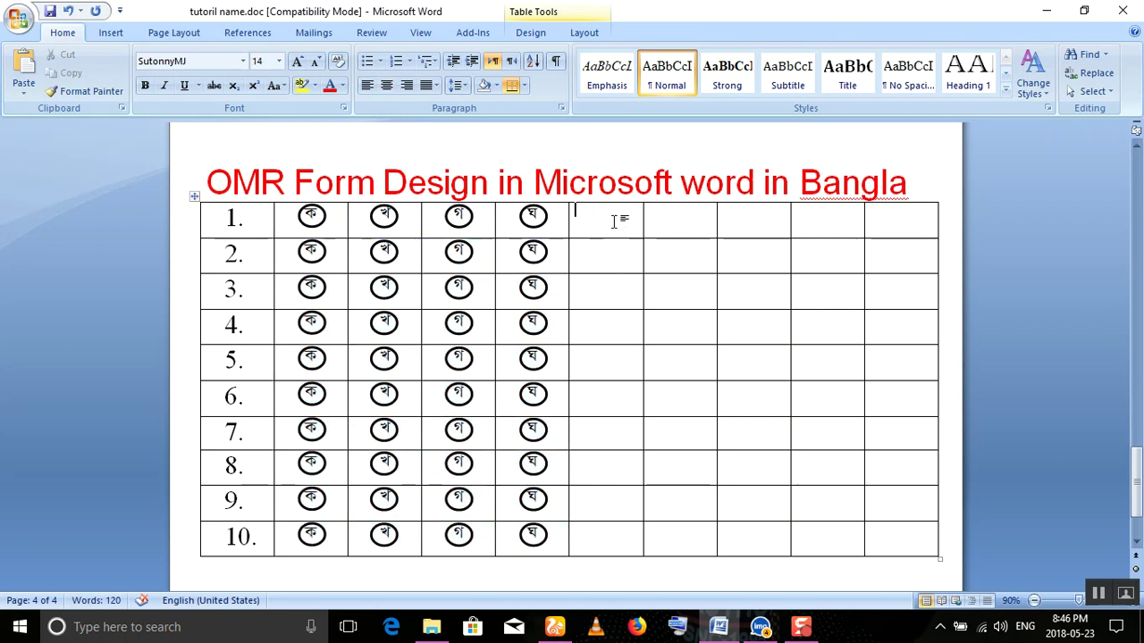
Step: Enter the Bangla numbers ১১–১৫ down rows 1–5 of column 6
text(11)
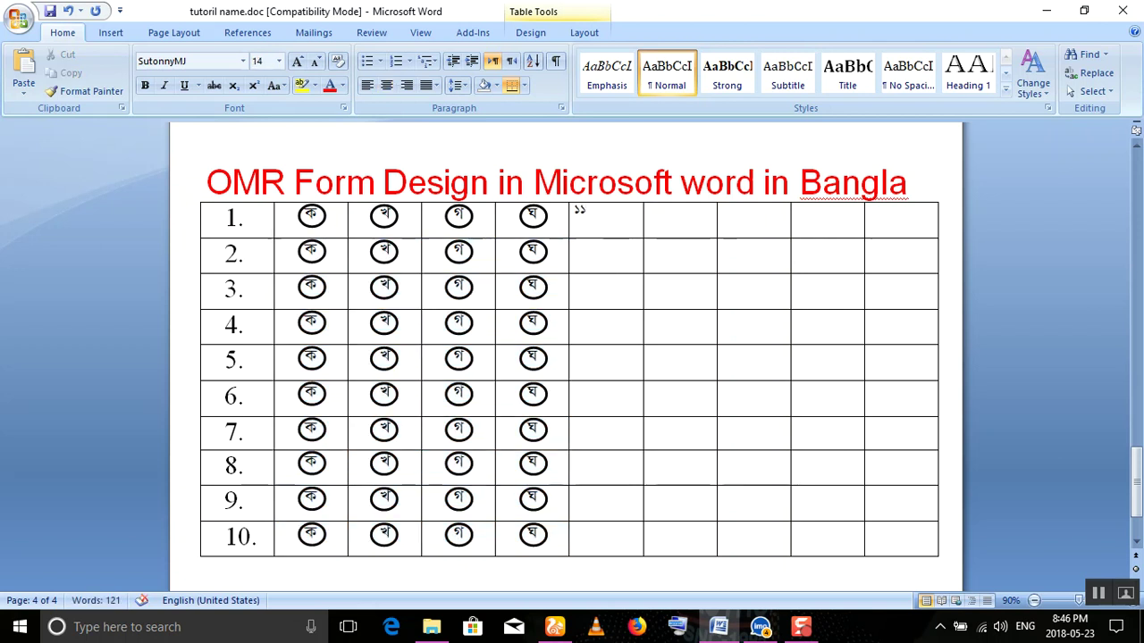
key(Down)
text(122)
key(BackSpace)
key(Down)
text(13)
key(Down)
text(14)
key(Down)
text(15)
Step: Enter ১৬–২০ in rows 6–10 of column 6, then enlarge the column's numbers
key(Down)
text(16)
key(Down)
text(17)
key(Down)
text(18)
key(Down)
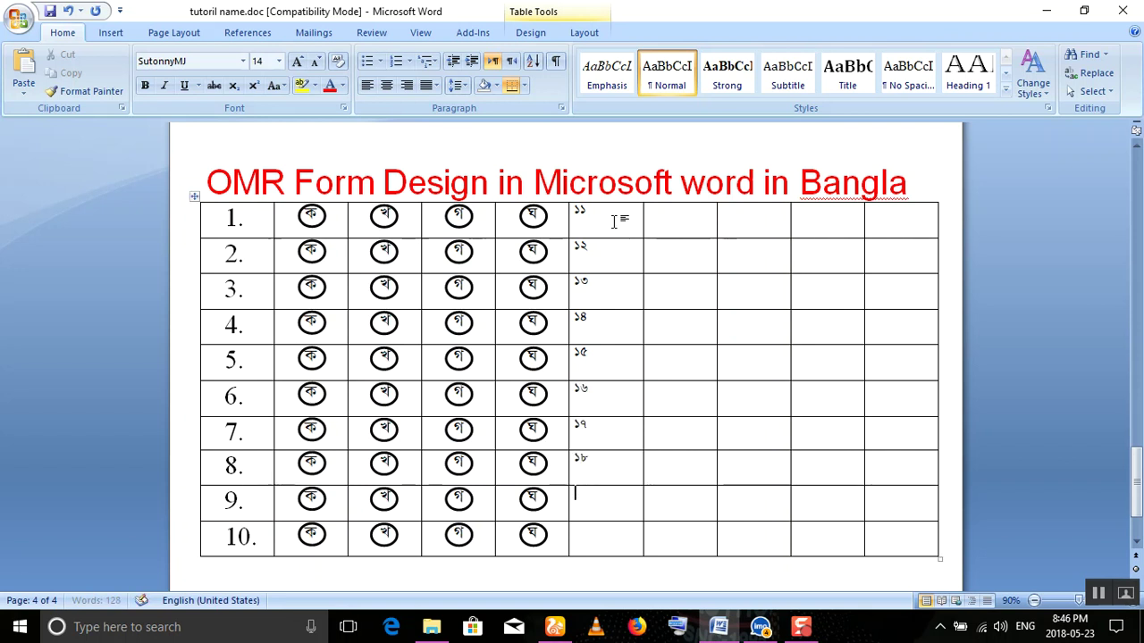
text(19)
key(Down)
text(20)
drag(591, 529, 582, 214)
key(ctrl+bracketright)
key(ctrl+bracketright)
key(ctrl+bracketright)
key(ctrl+bracketright)
key(ctrl+bracketright)
key(ctrl+bracketright)
key(ctrl+bracketright)
key(ctrl+bracketright)
key(ctrl+bracketright)
key(ctrl+bracketright)
key(ctrl+bracketright)
key(ctrl+bracketright)
key(ctrl+bracketright)
key(ctrl+bracketright)
key(ctrl+bracketright)
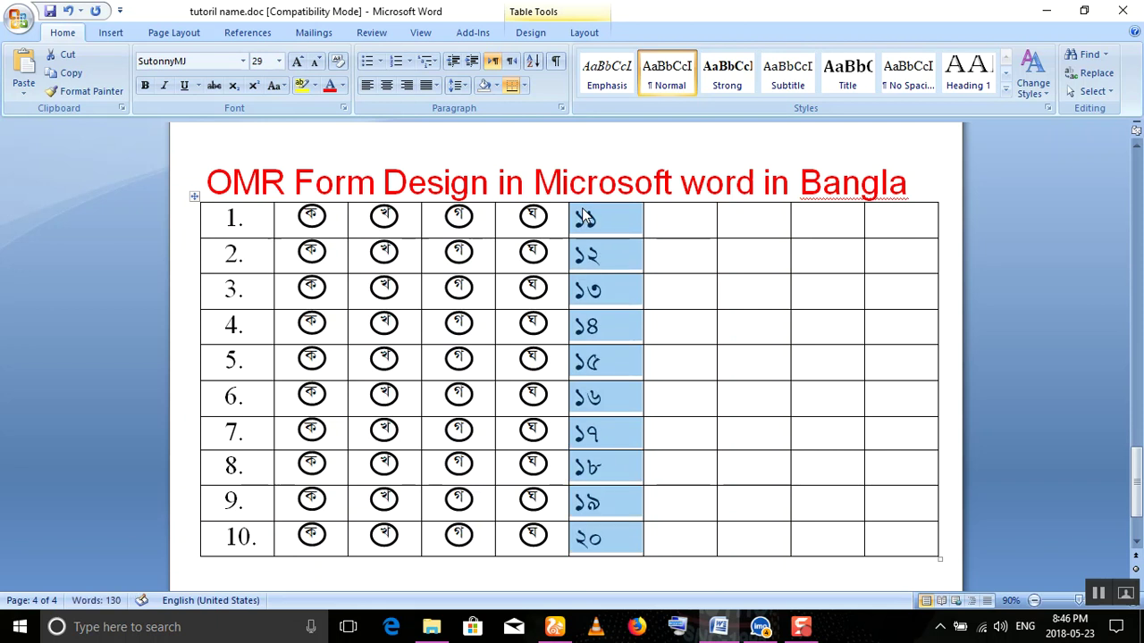
Step: Centre the ১১–২০ numbers in their cells with Align Center
right_click(622, 227)
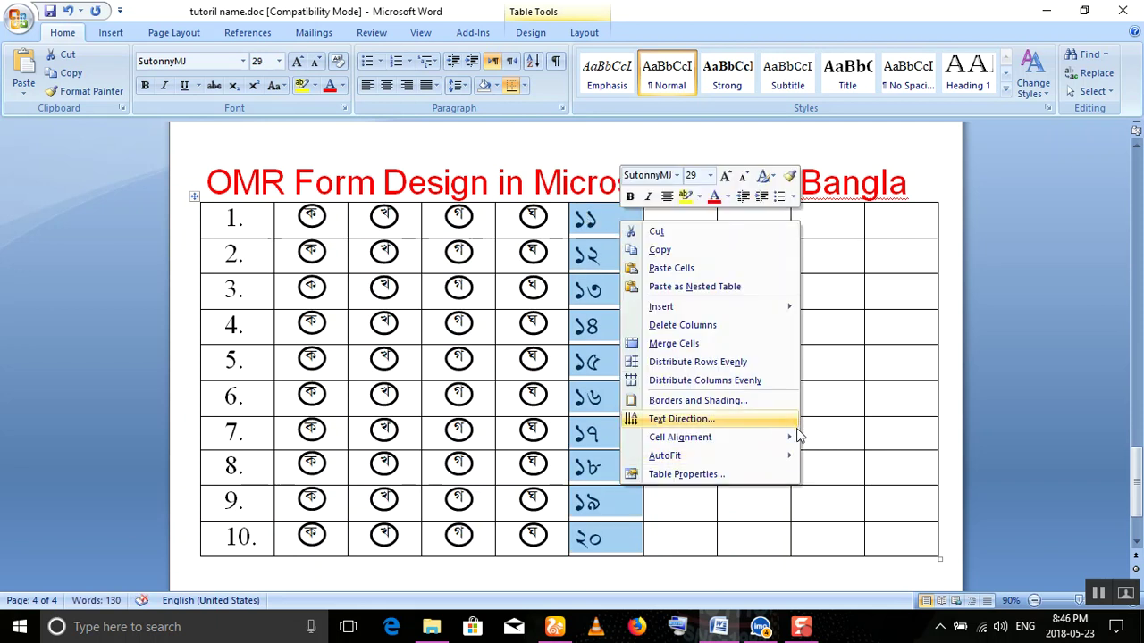
mouse_move(796, 438)
click(823, 457)
Step: Paste the circled ক খ গ ঘ options into columns 7–10 of all ten rows
drag(695, 222, 894, 532)
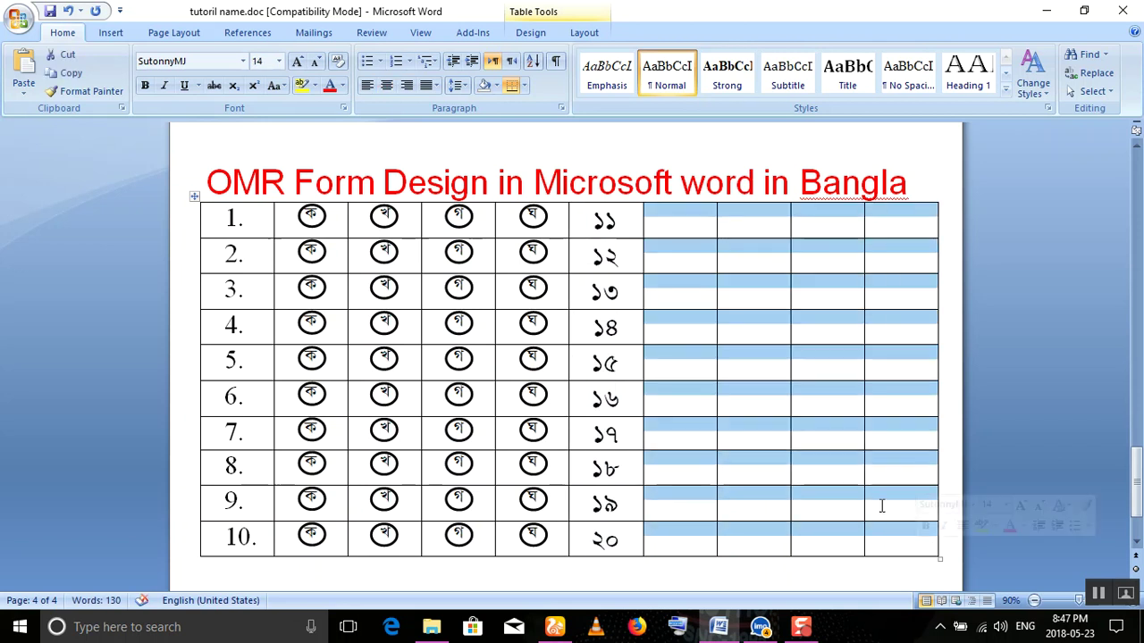
right_click(695, 216)
click(757, 268)
click(809, 324)
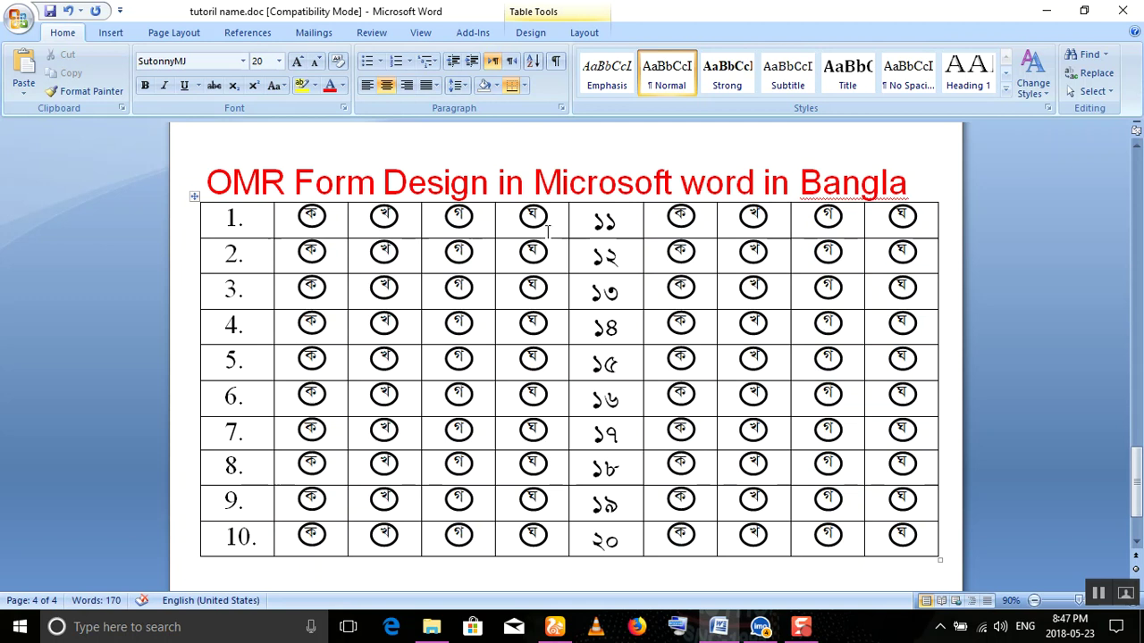
click(176, 254)
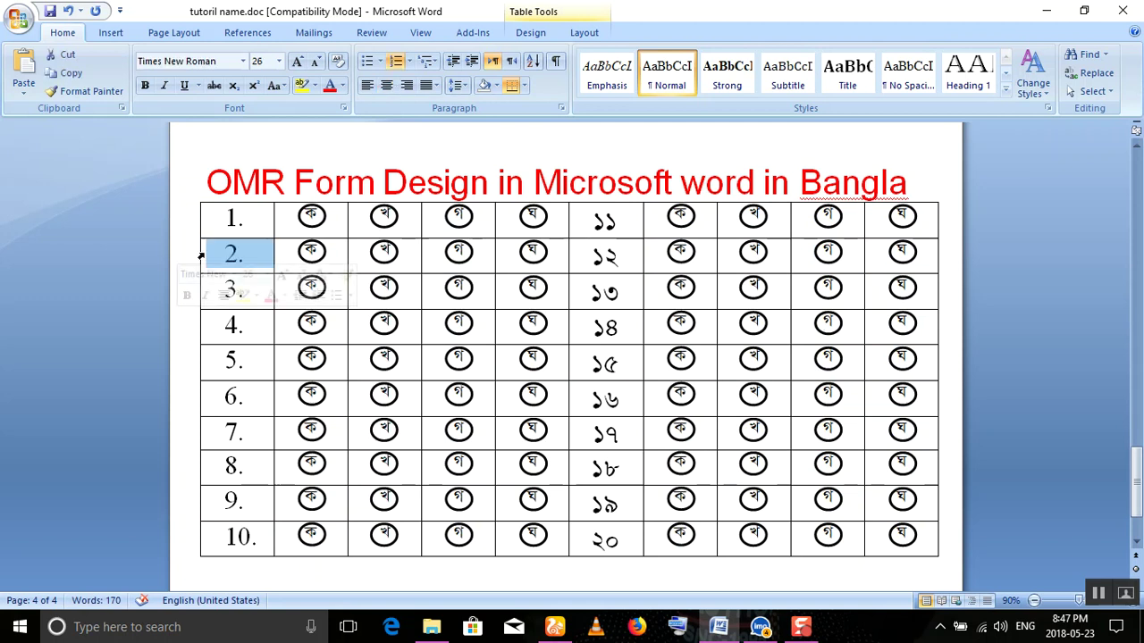
click(235, 261)
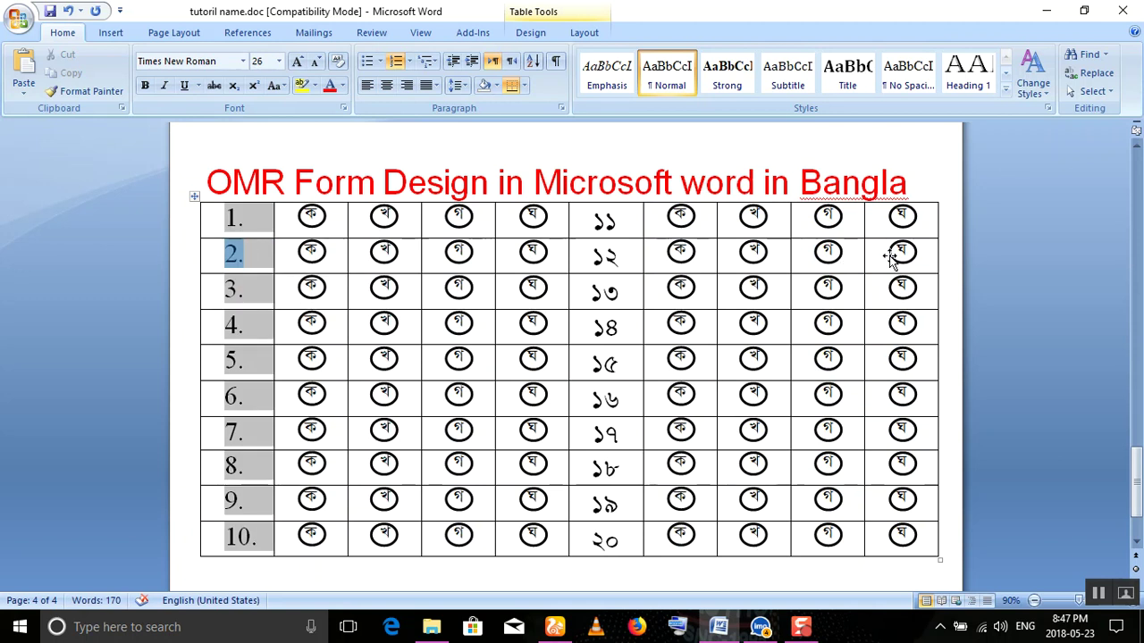
click(343, 86)
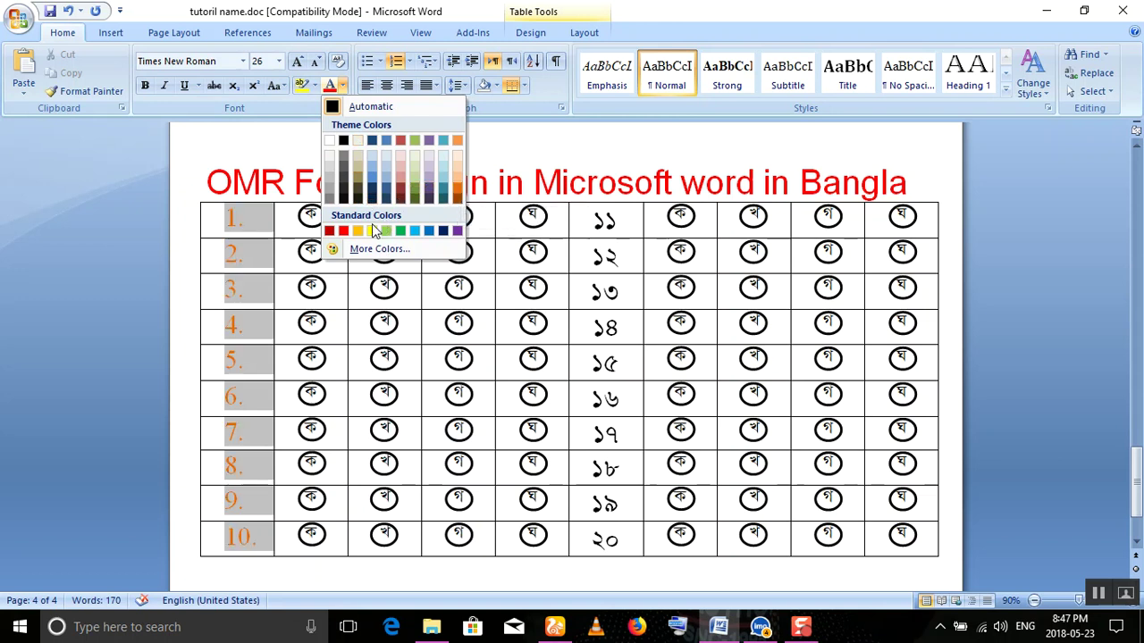
click(343, 140)
click(291, 216)
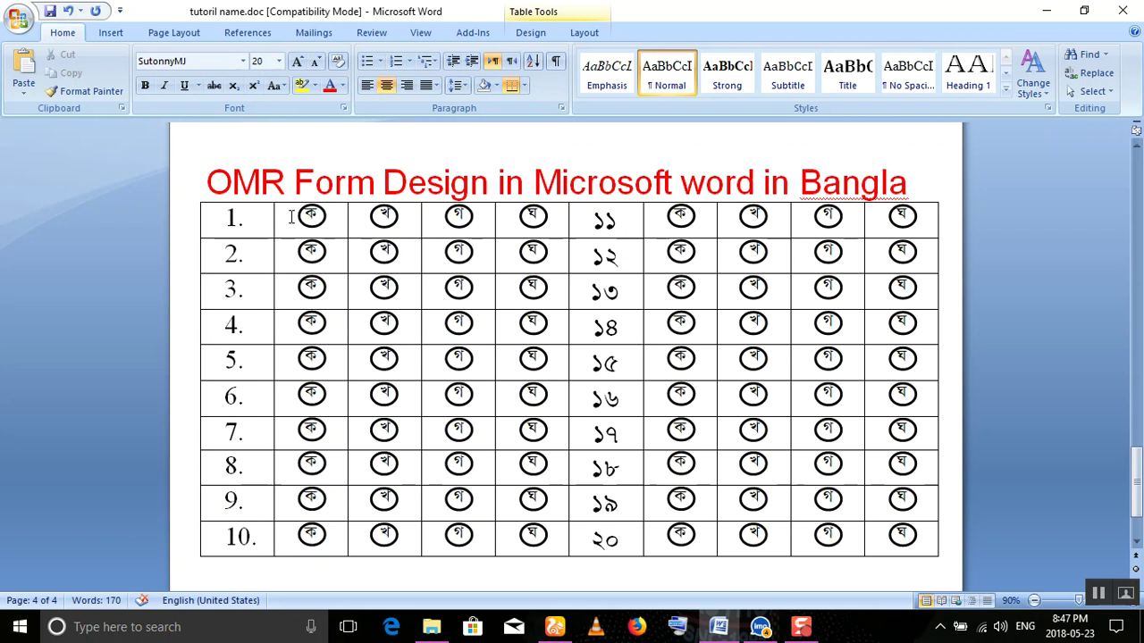
drag(290, 217, 903, 214)
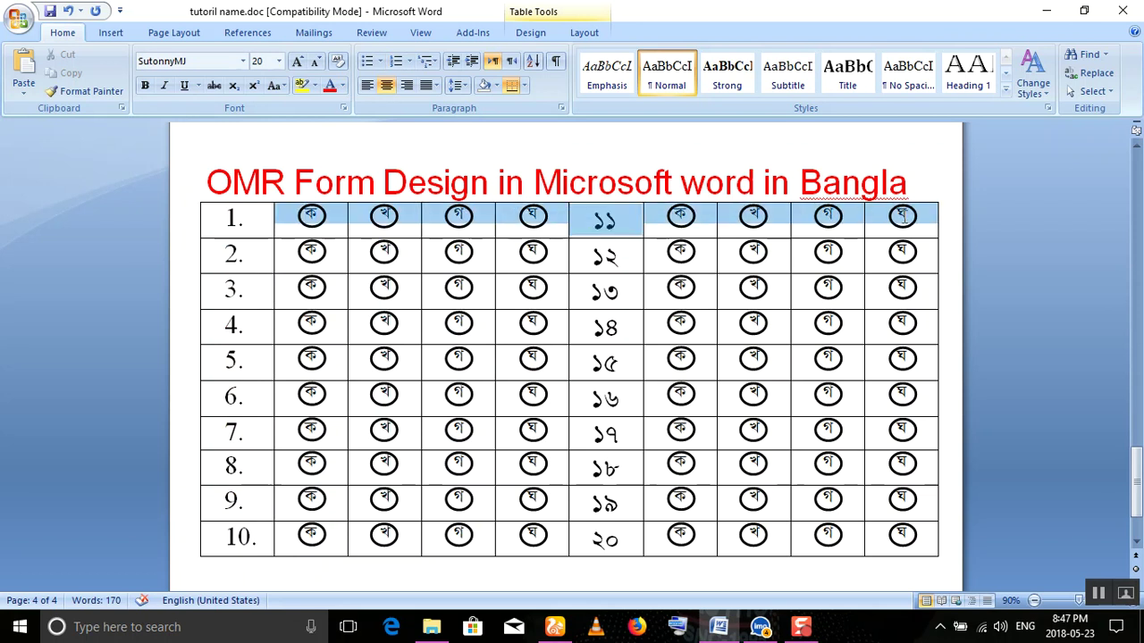
click(341, 86)
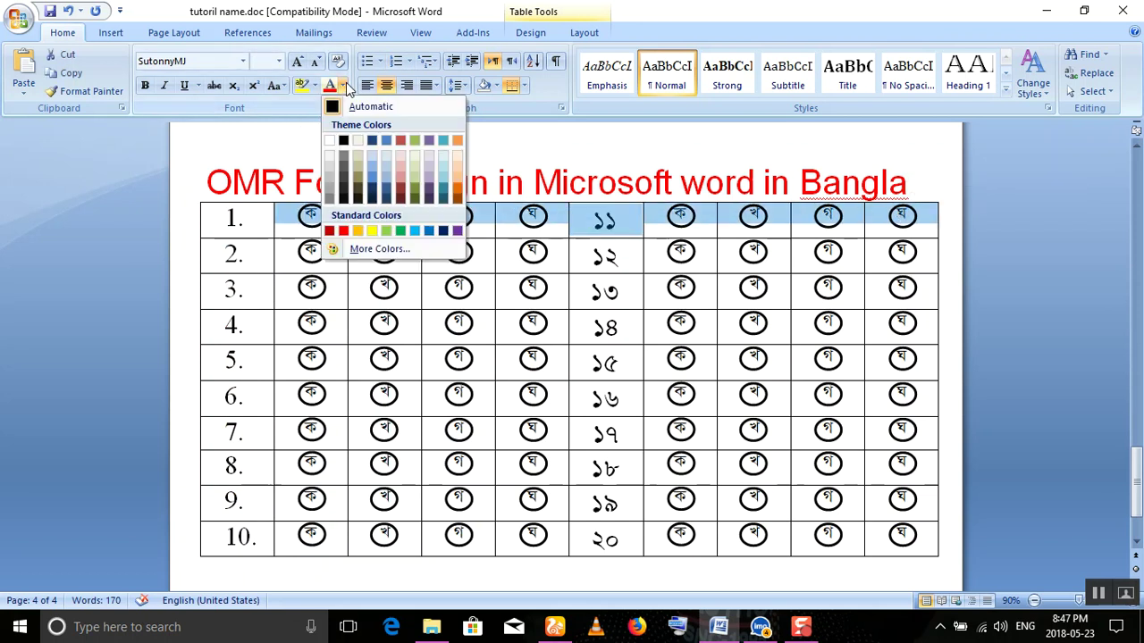
click(498, 86)
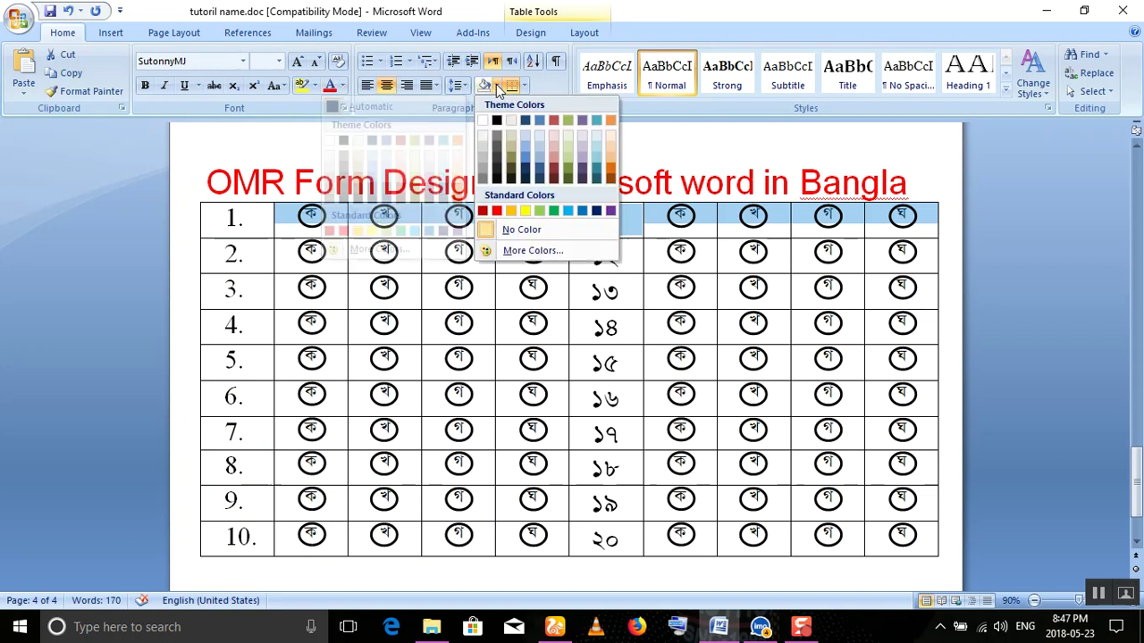
click(610, 175)
click(529, 273)
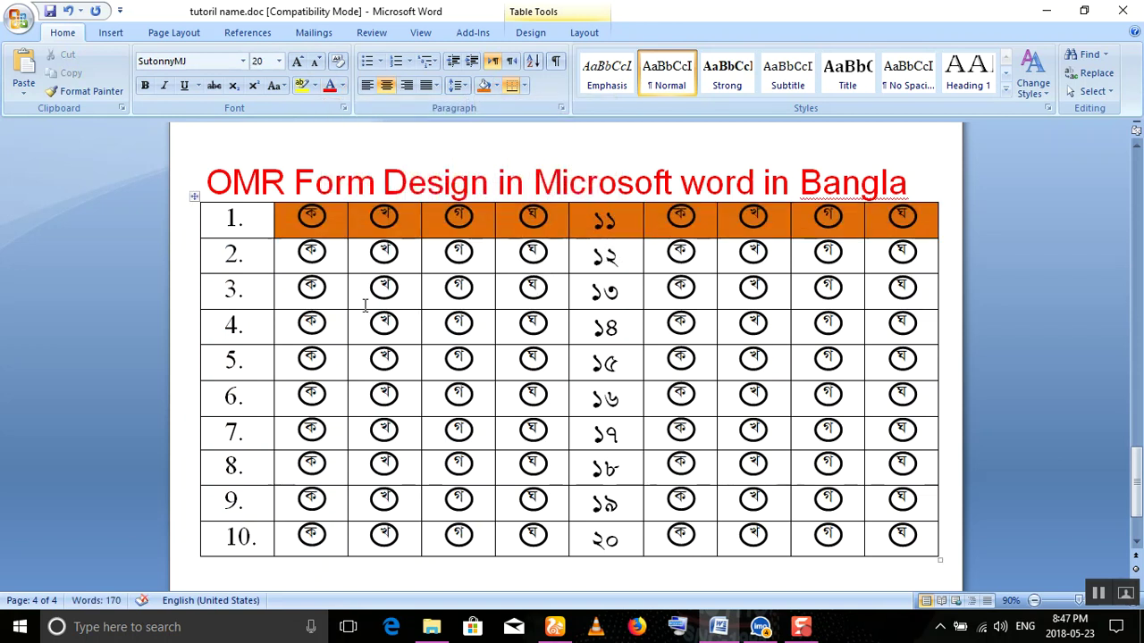
click(636, 224)
double_click(615, 219)
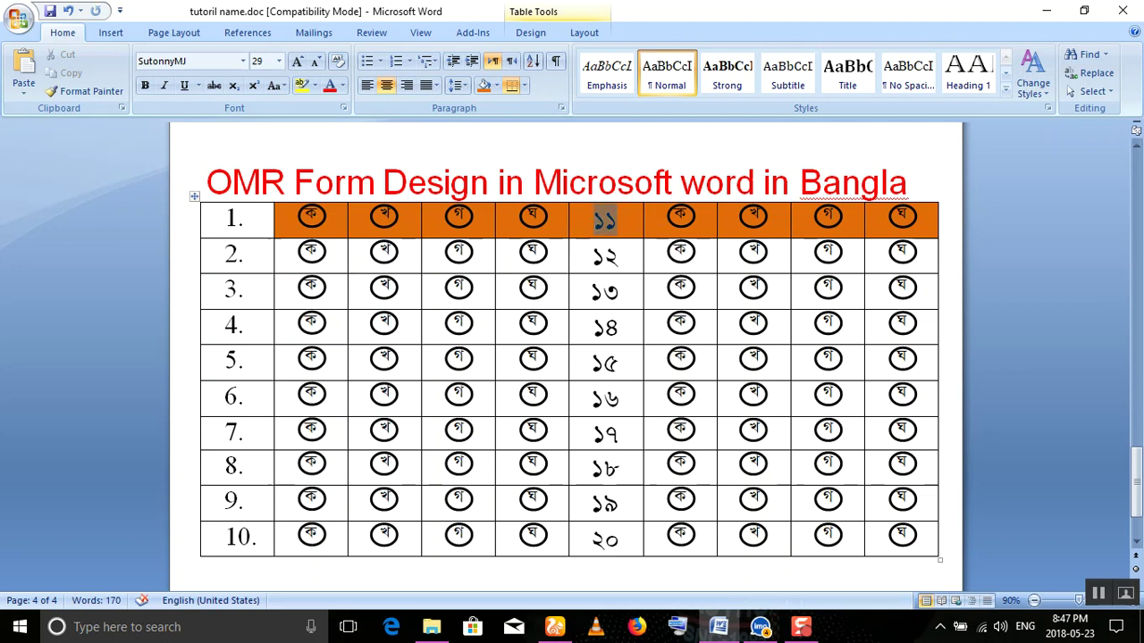
click(497, 87)
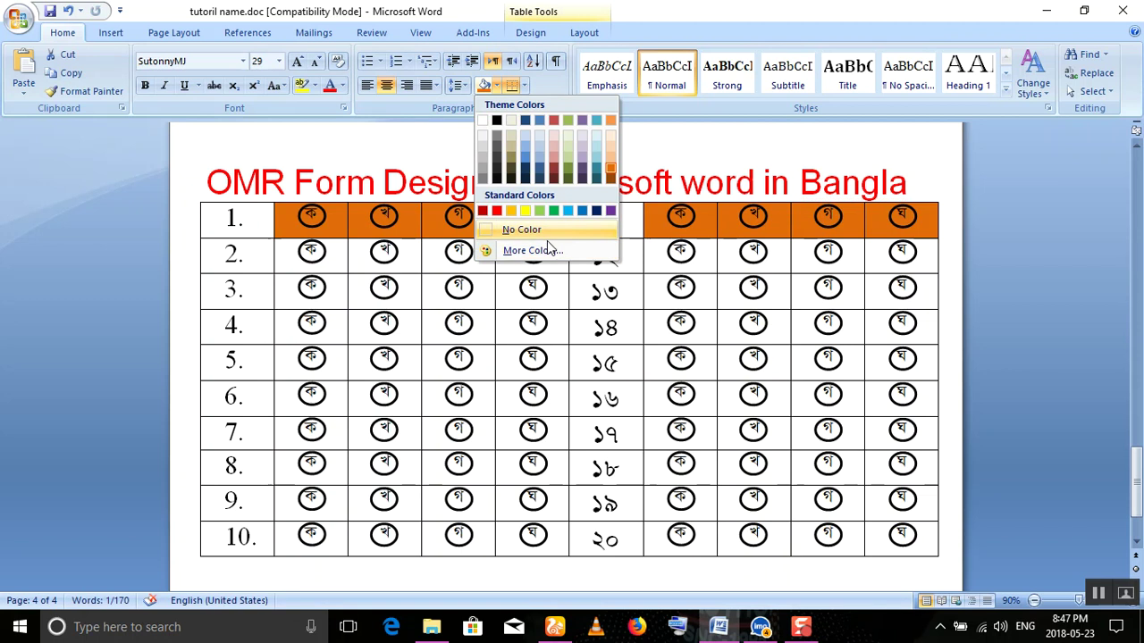
click(522, 229)
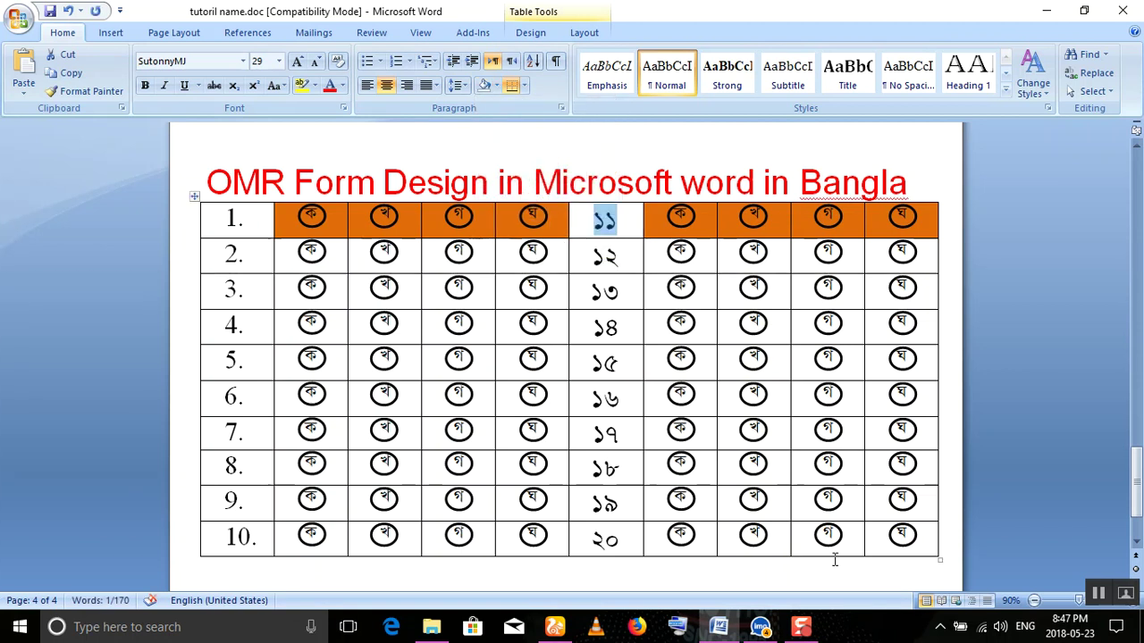
click(514, 279)
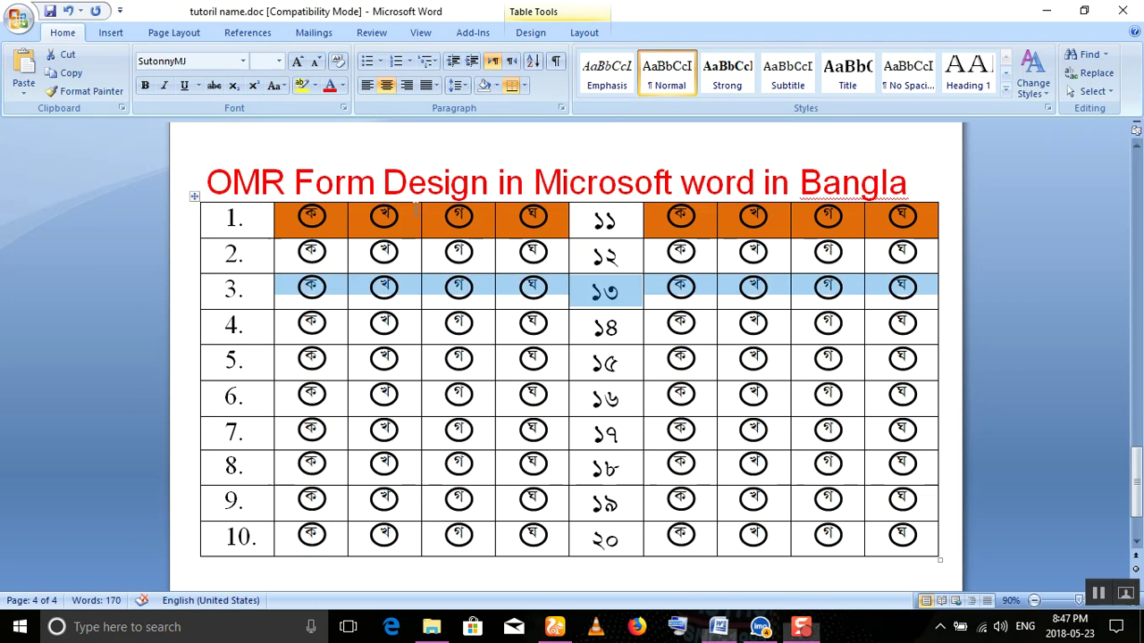
double_click(604, 220)
click(581, 256)
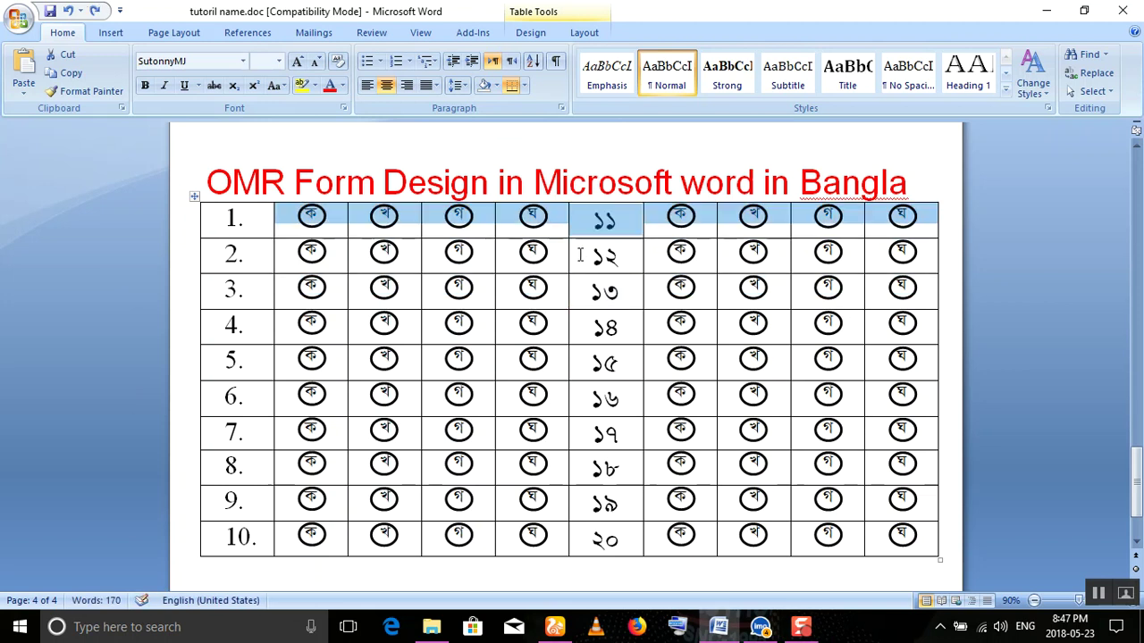
click(529, 256)
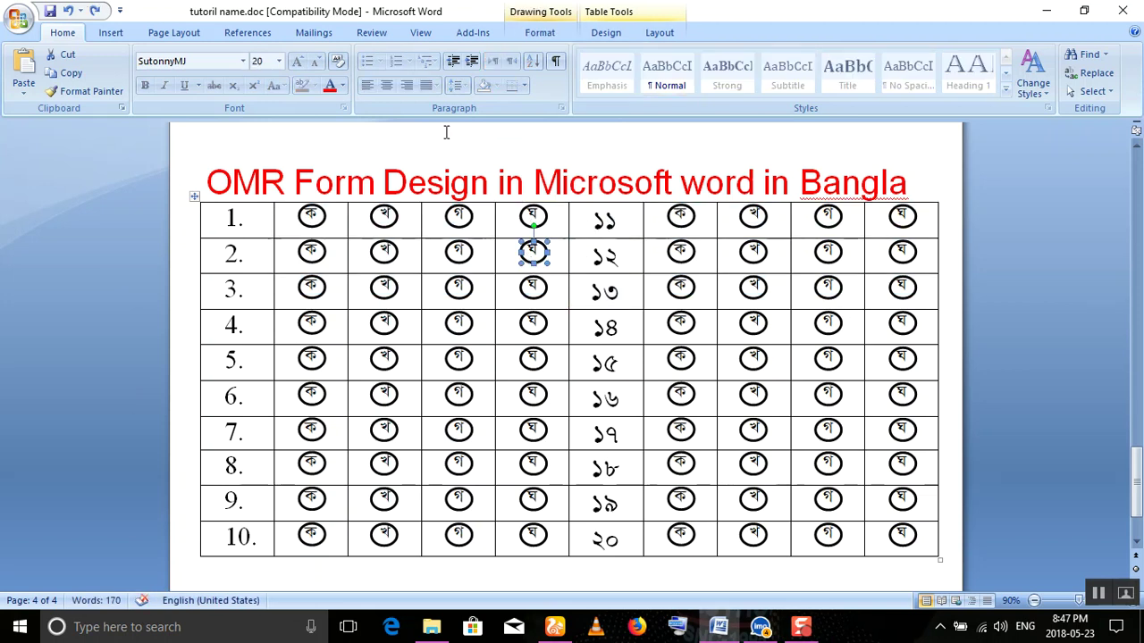
Step: Apply a grey banded built-in table style to the whole OMR table
click(611, 34)
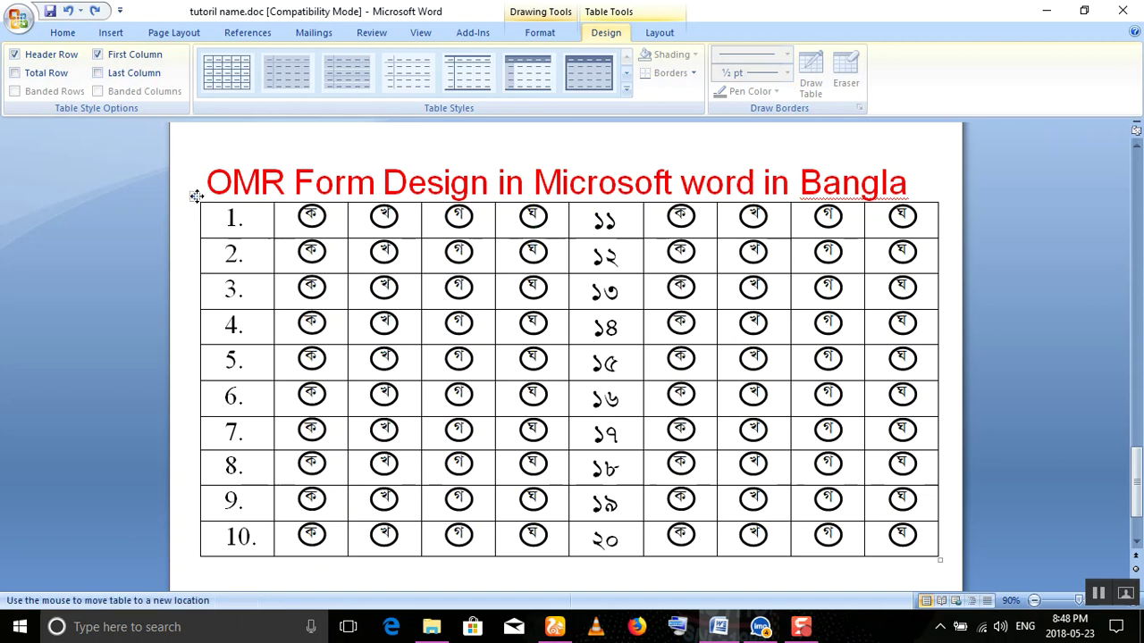
click(194, 195)
click(629, 90)
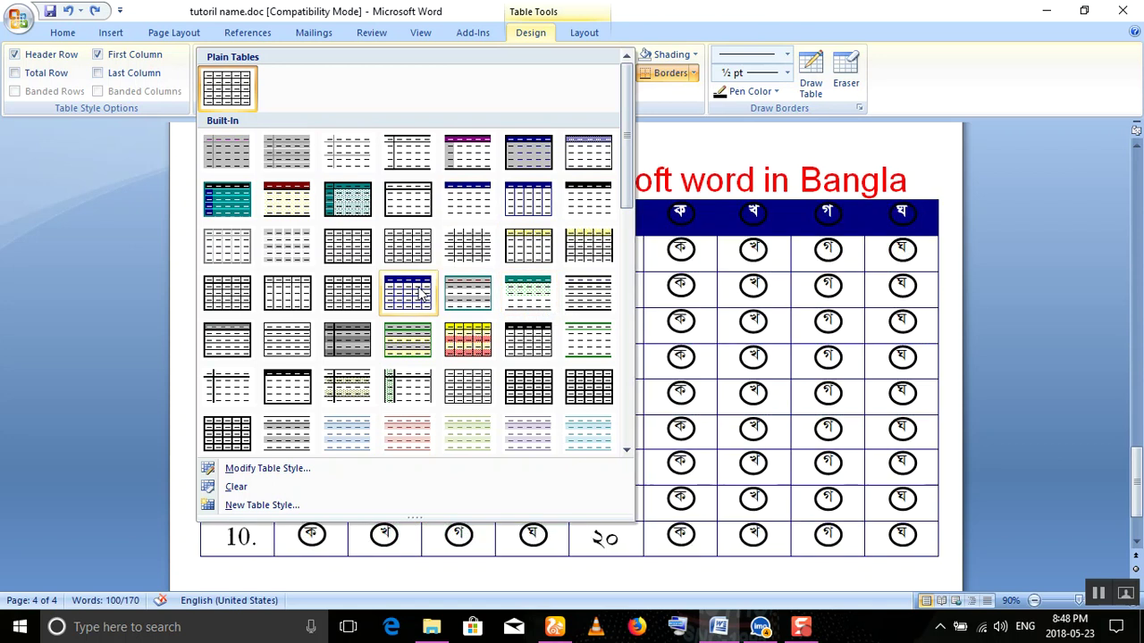
click(428, 334)
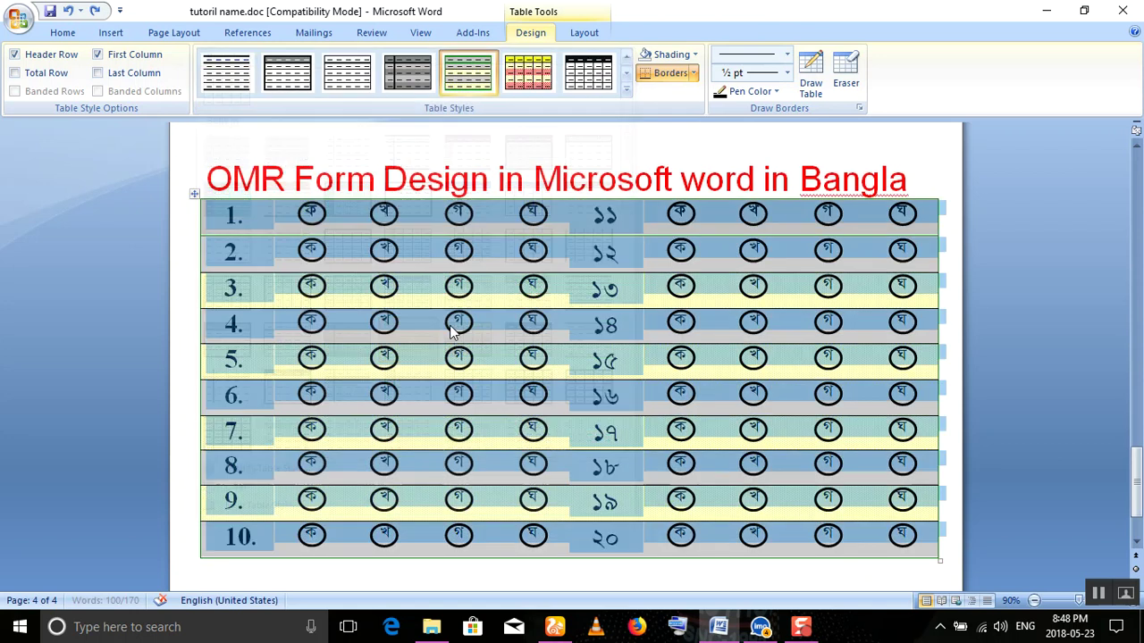
click(636, 285)
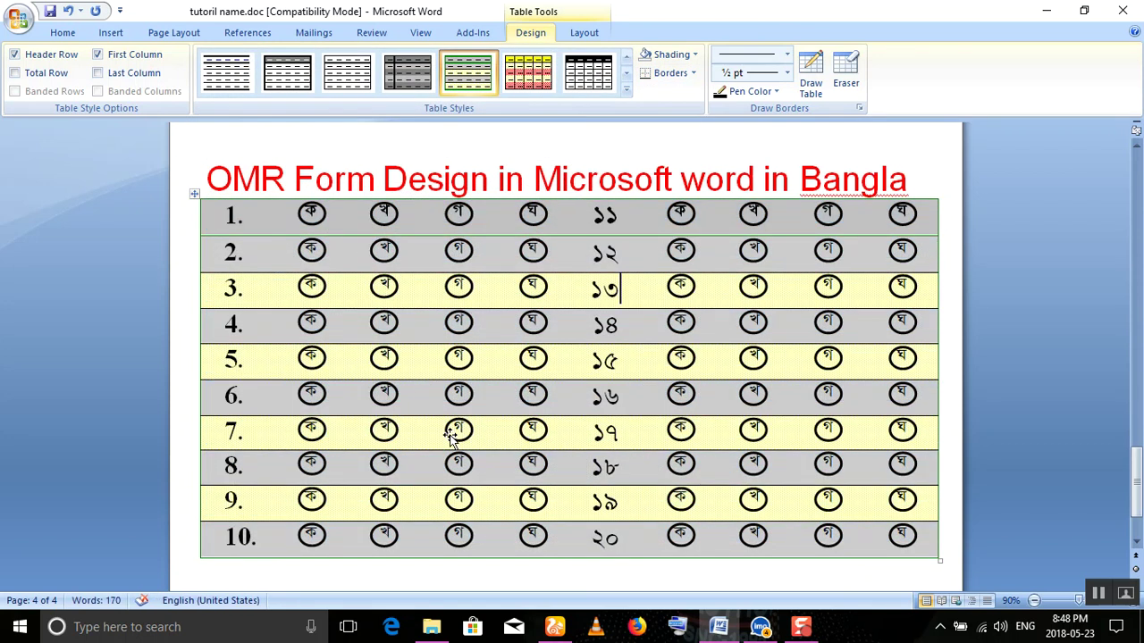
click(199, 198)
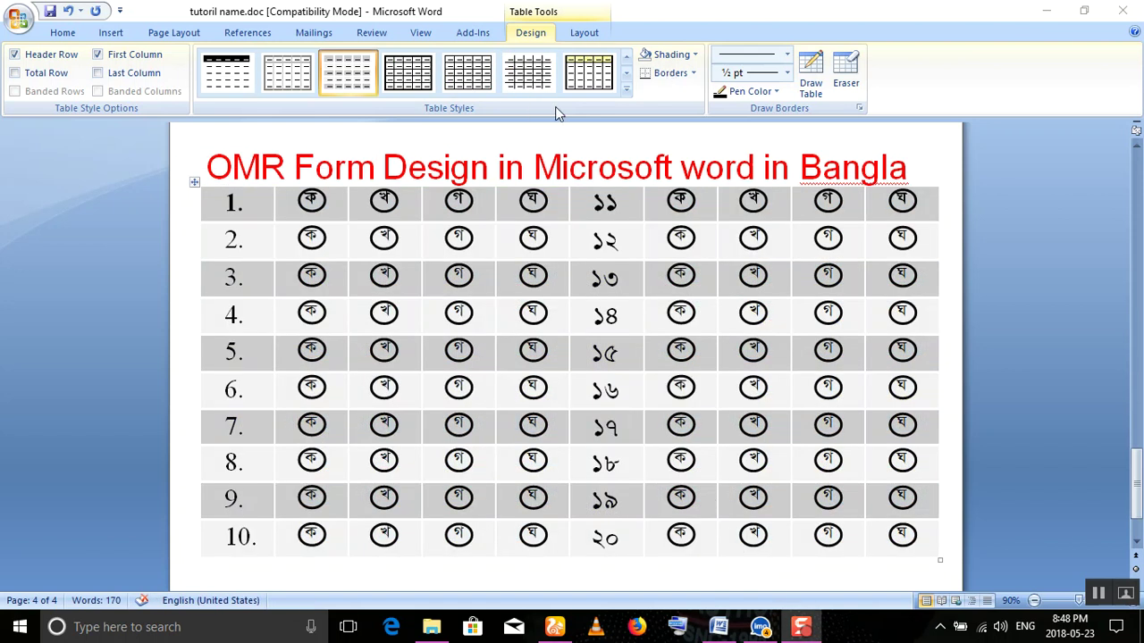
Step: Shade the first column's 1.–10. cells red
click(105, 33)
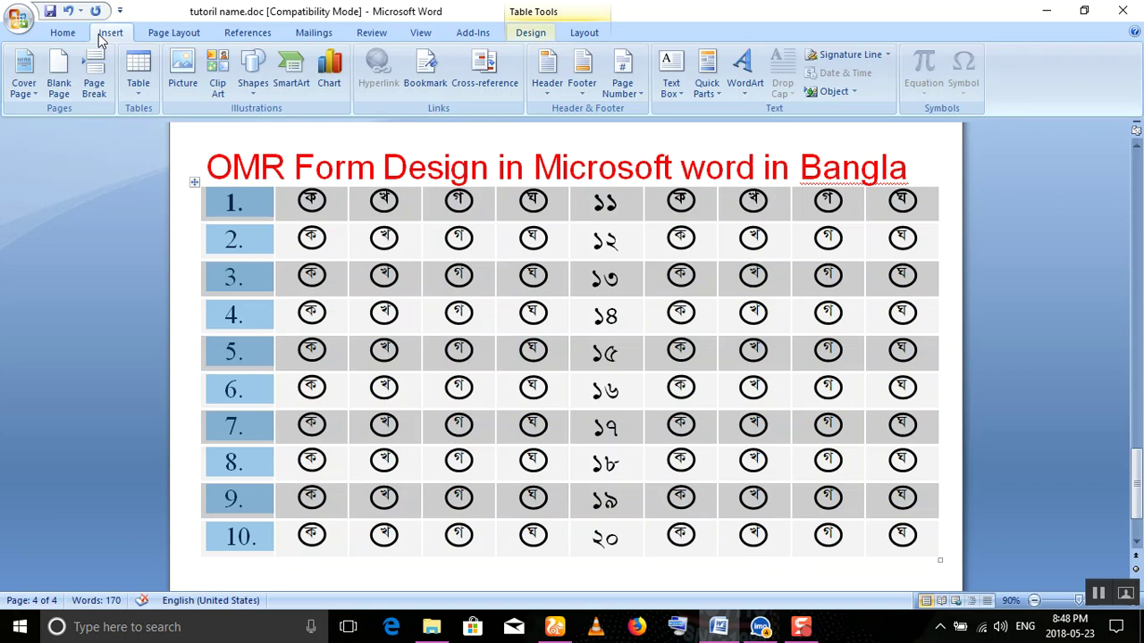
click(63, 32)
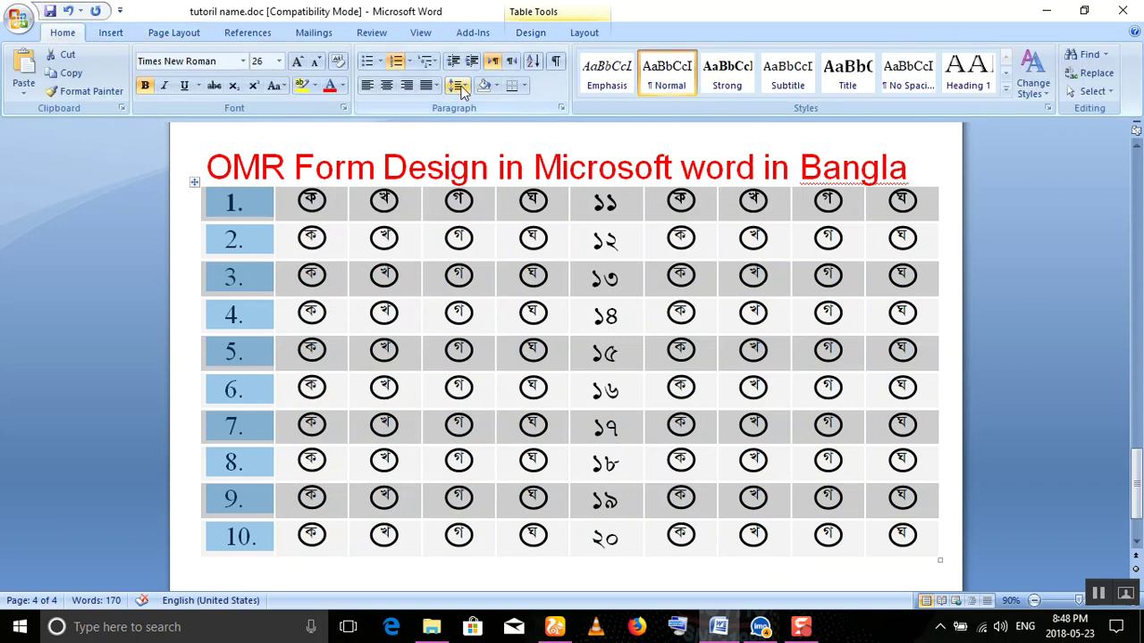
click(497, 86)
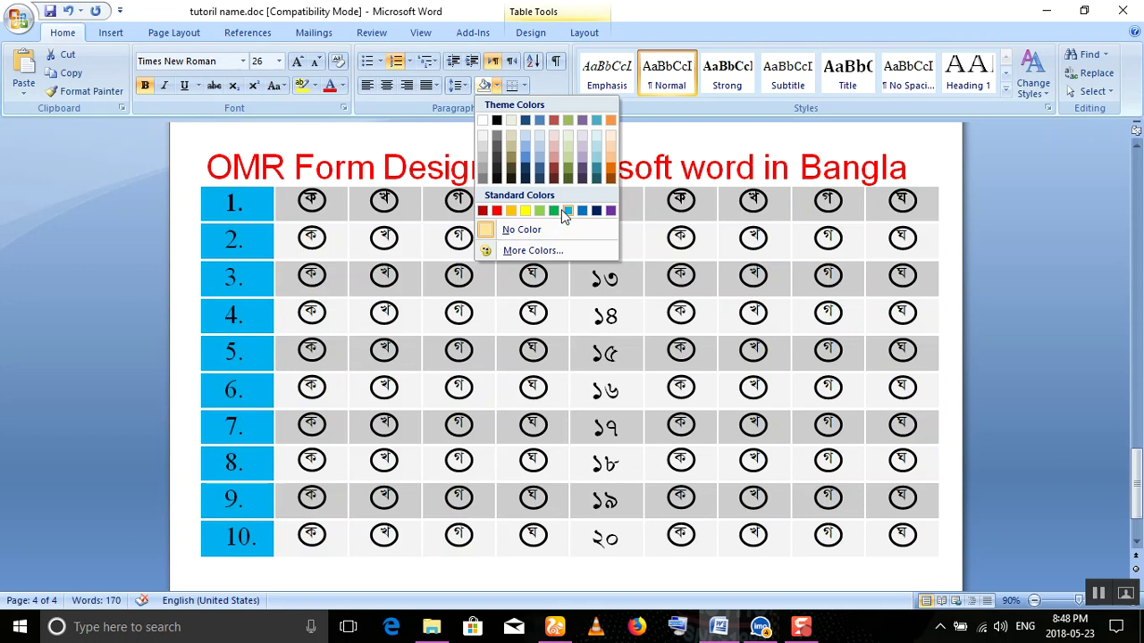
click(497, 211)
Step: Shade the ১১–২০ number column red as well
triple_click(604, 278)
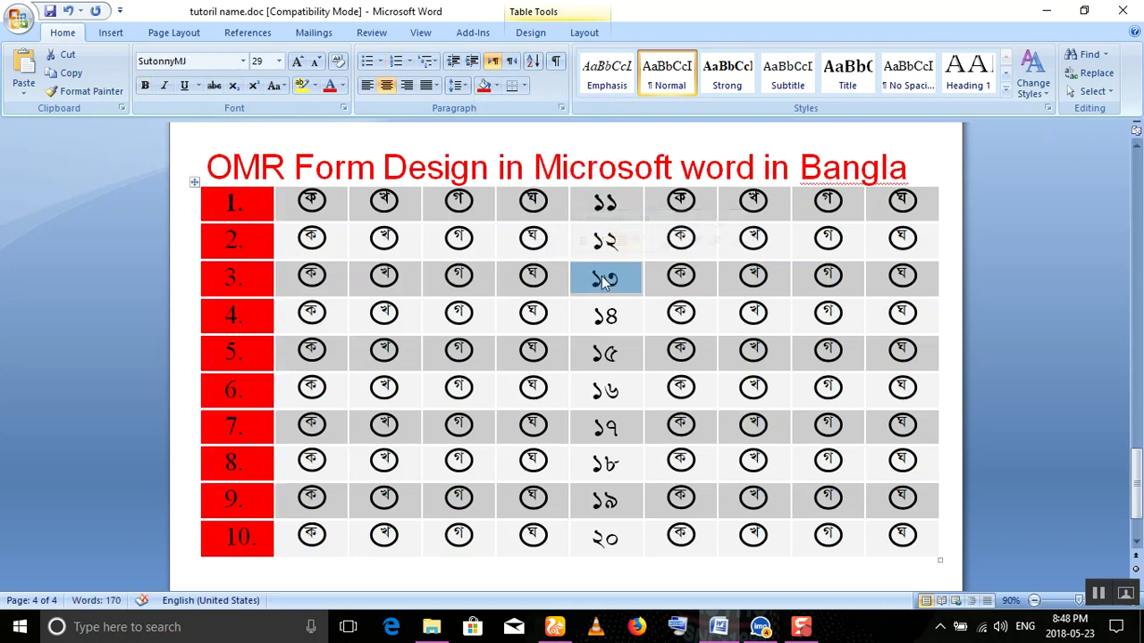
mouse_move(626, 207)
mouse_down()
mouse_move(628, 463)
mouse_move(616, 536)
mouse_up()
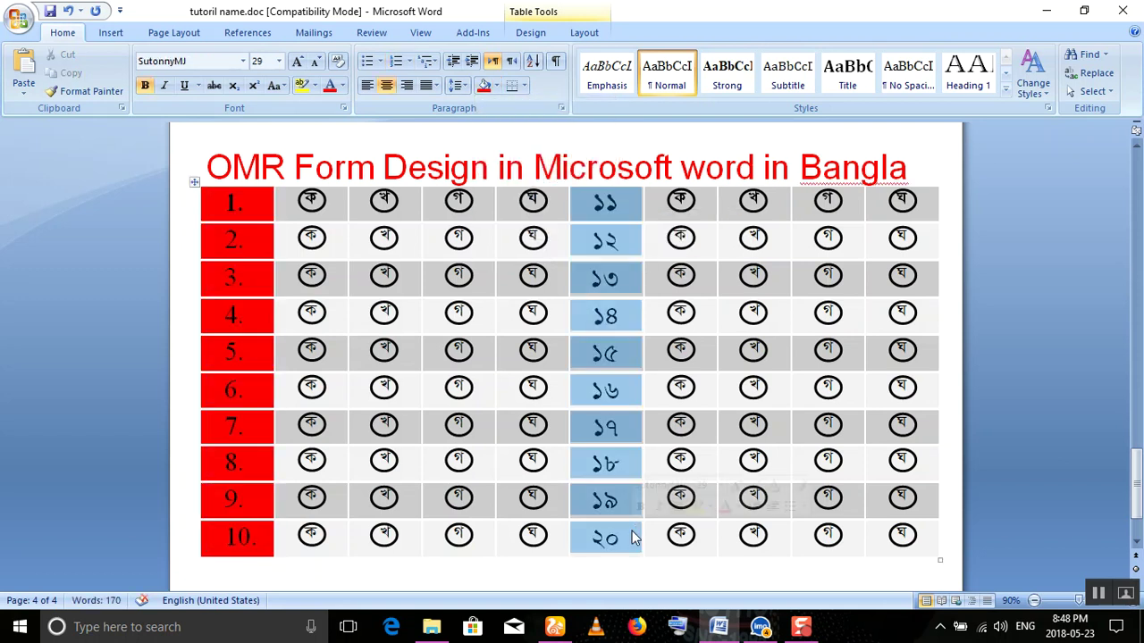
click(497, 86)
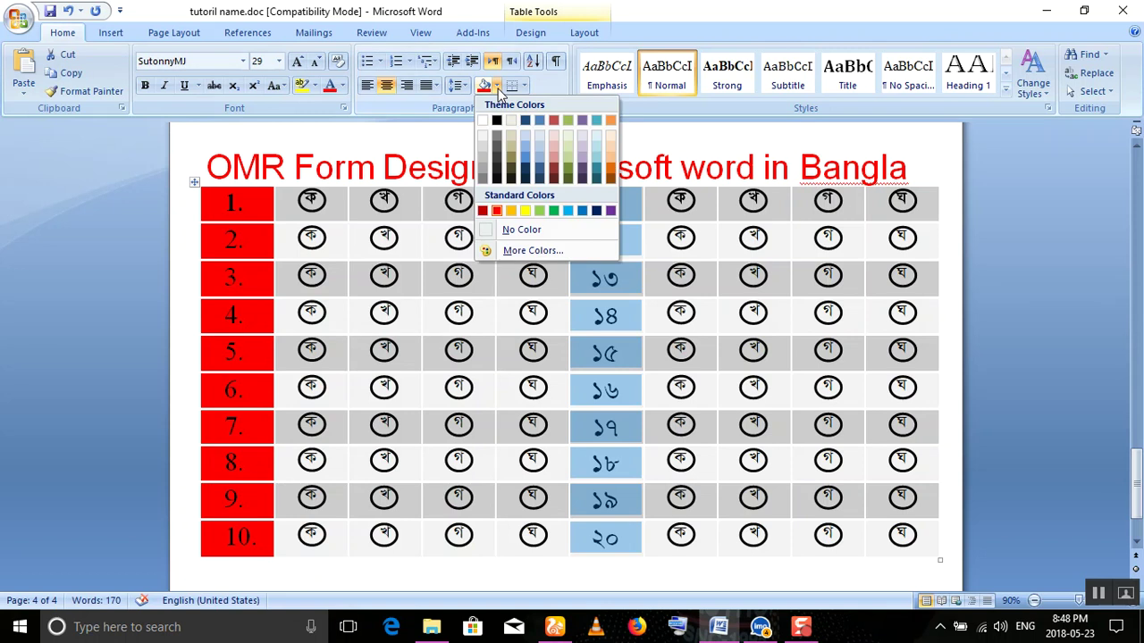
click(497, 211)
click(678, 256)
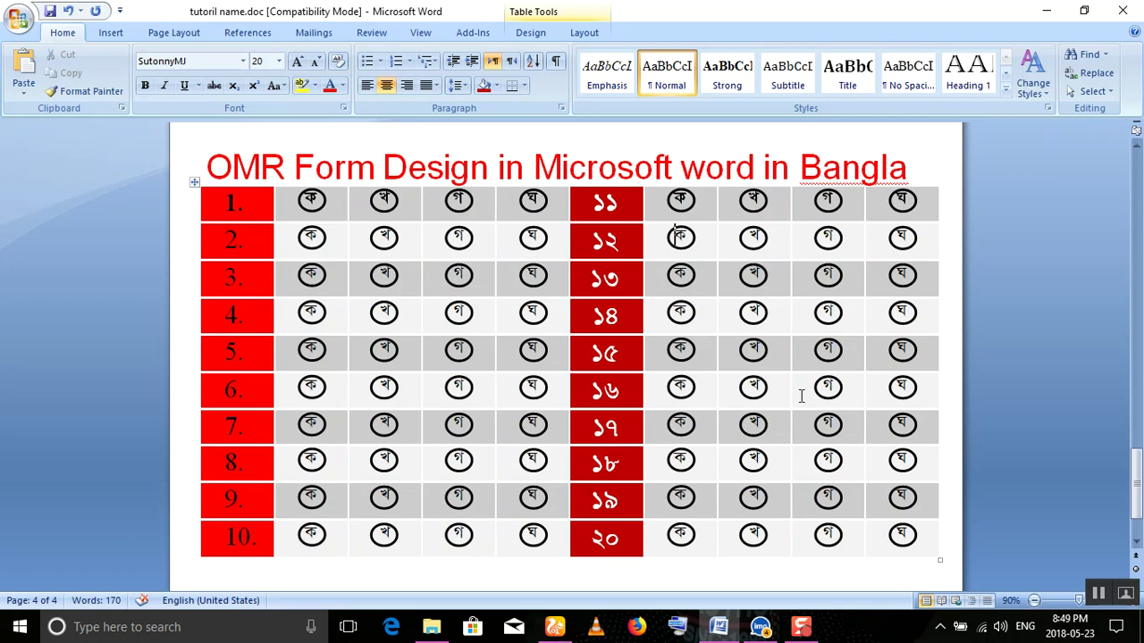
Step: Switch to the Opera window showing the YouTube channel home page
click(554, 626)
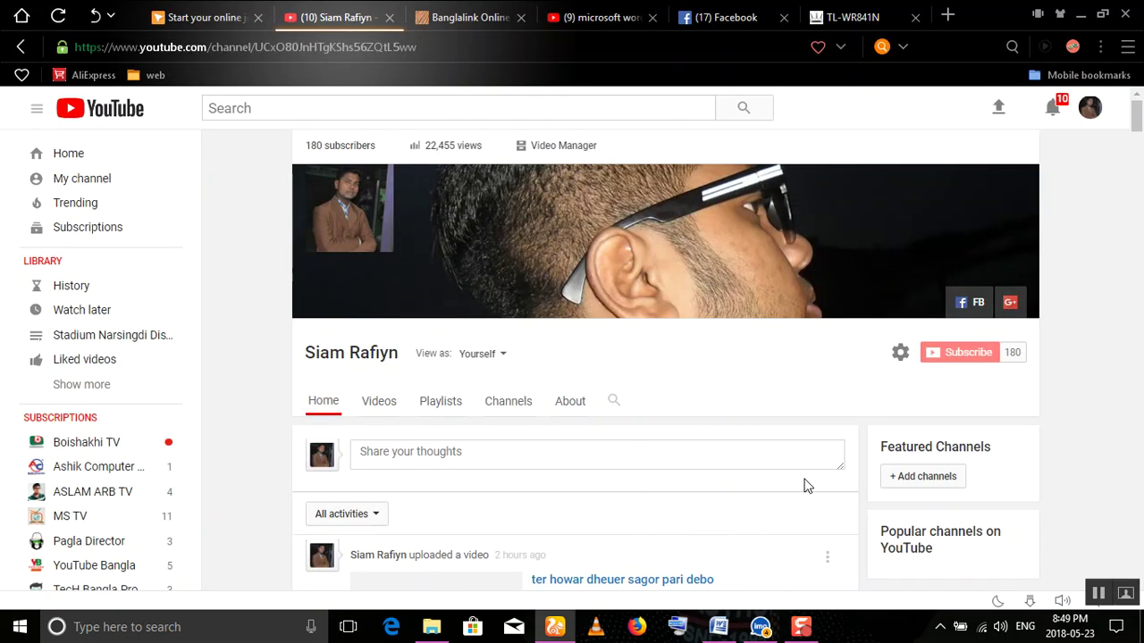